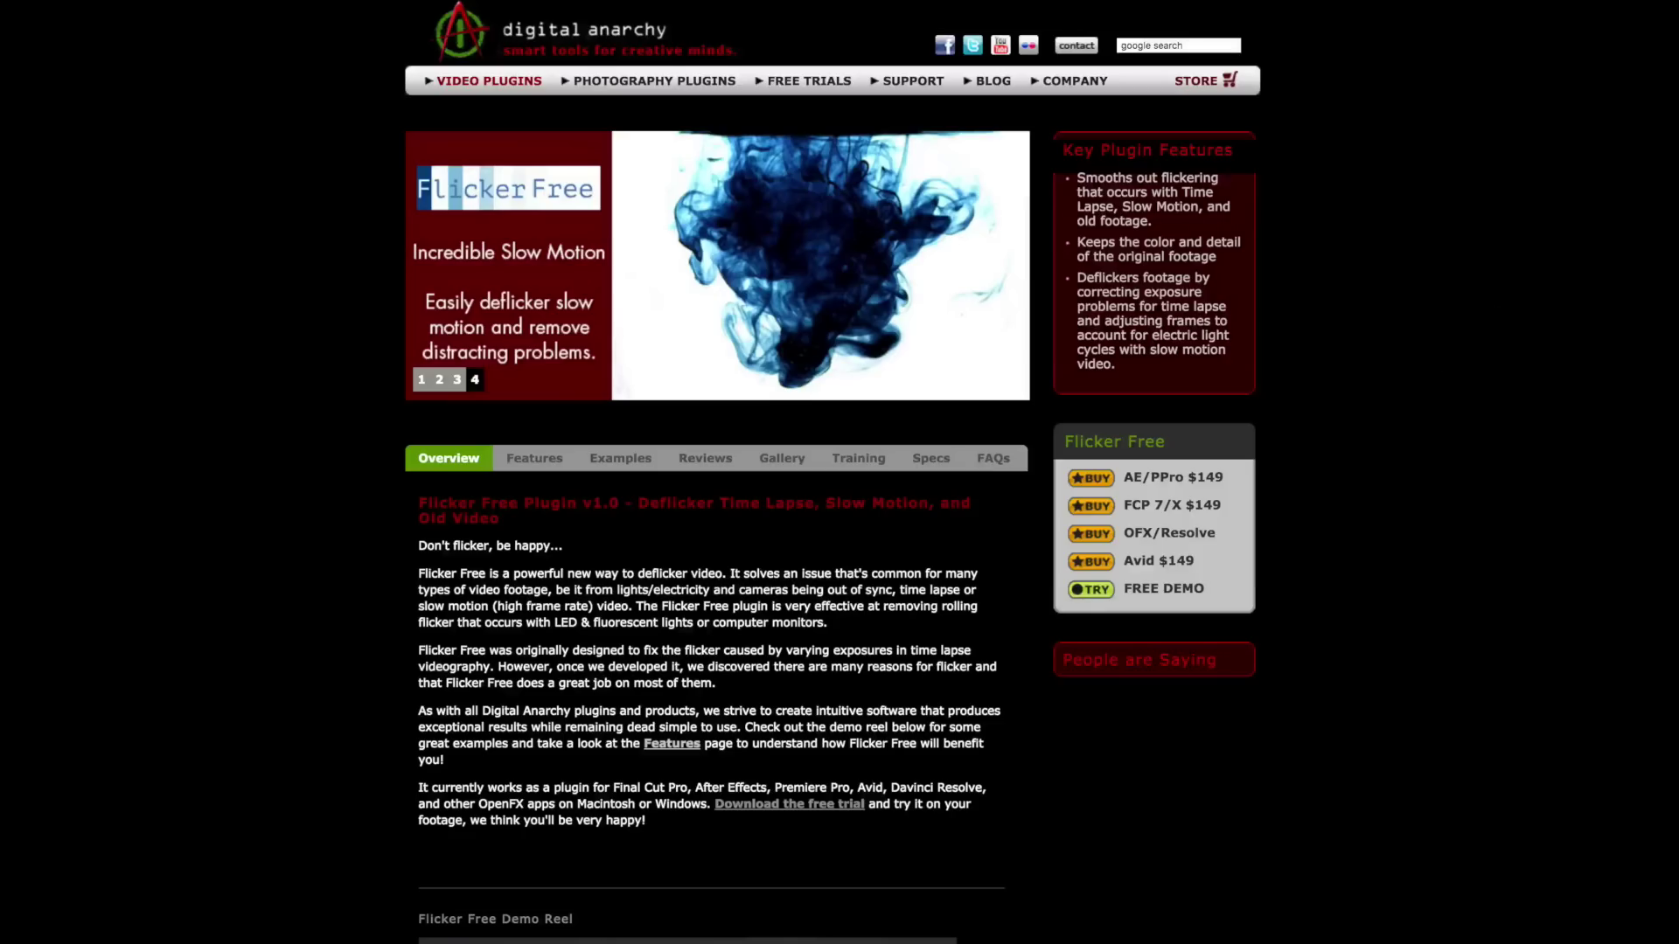
# Step: Scroll past the demo reel to the example videos, including the rolling-bands deflicker demo
pyautogui.scroll(-3, 832, 472)
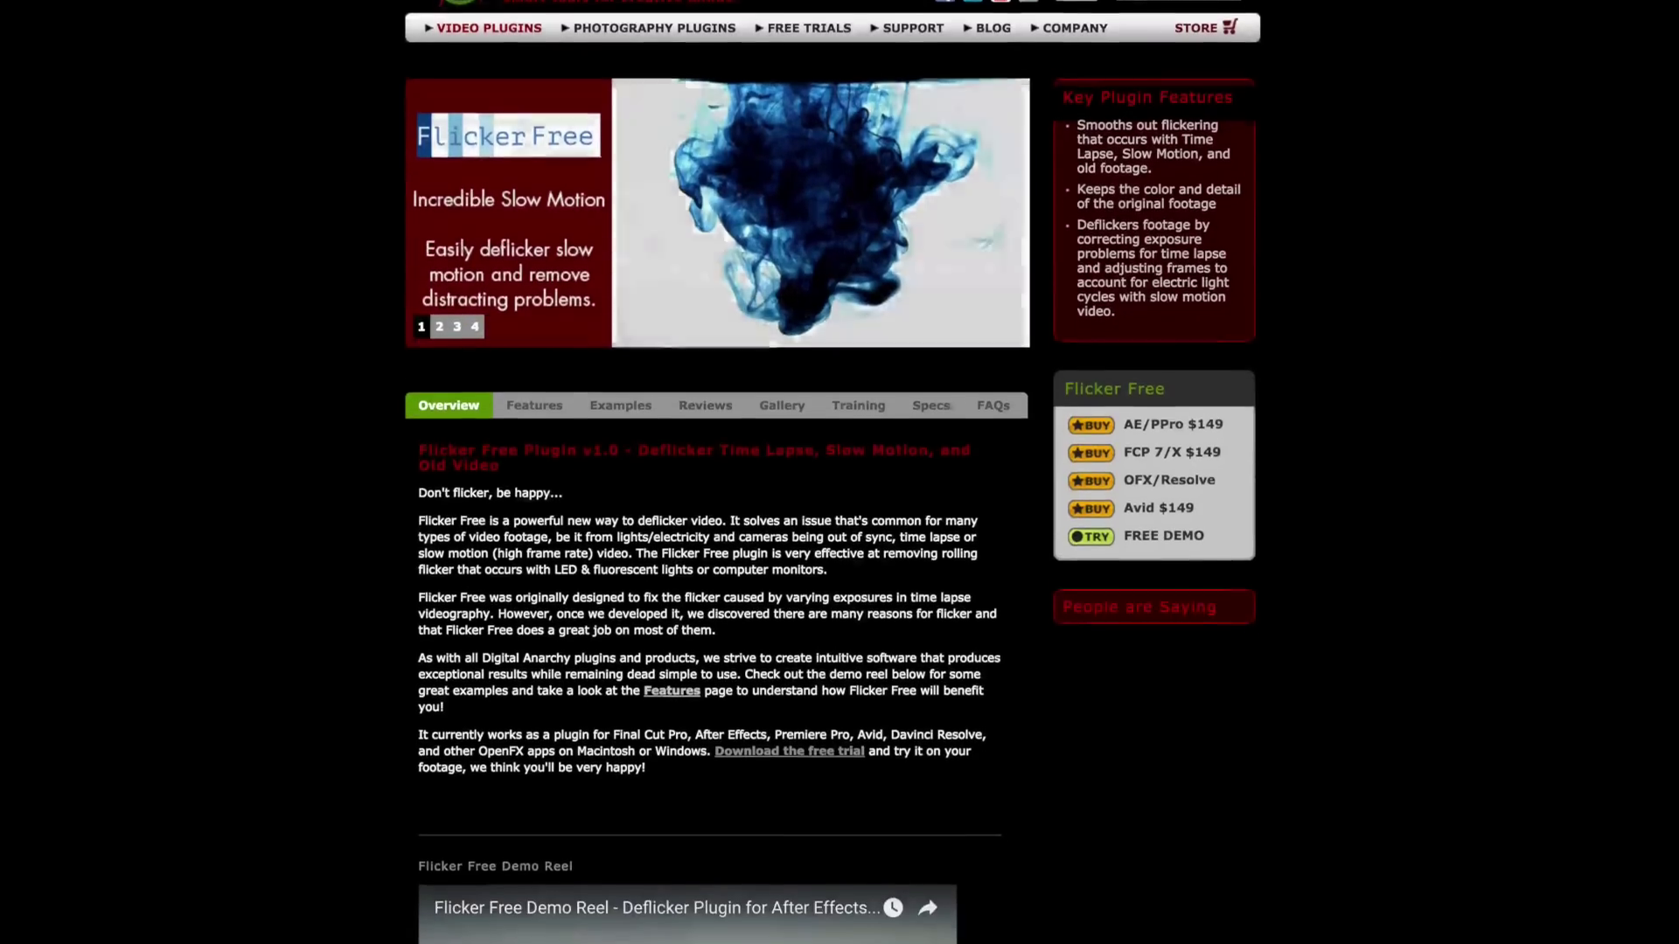
pyautogui.scroll(-5, 832, 472)
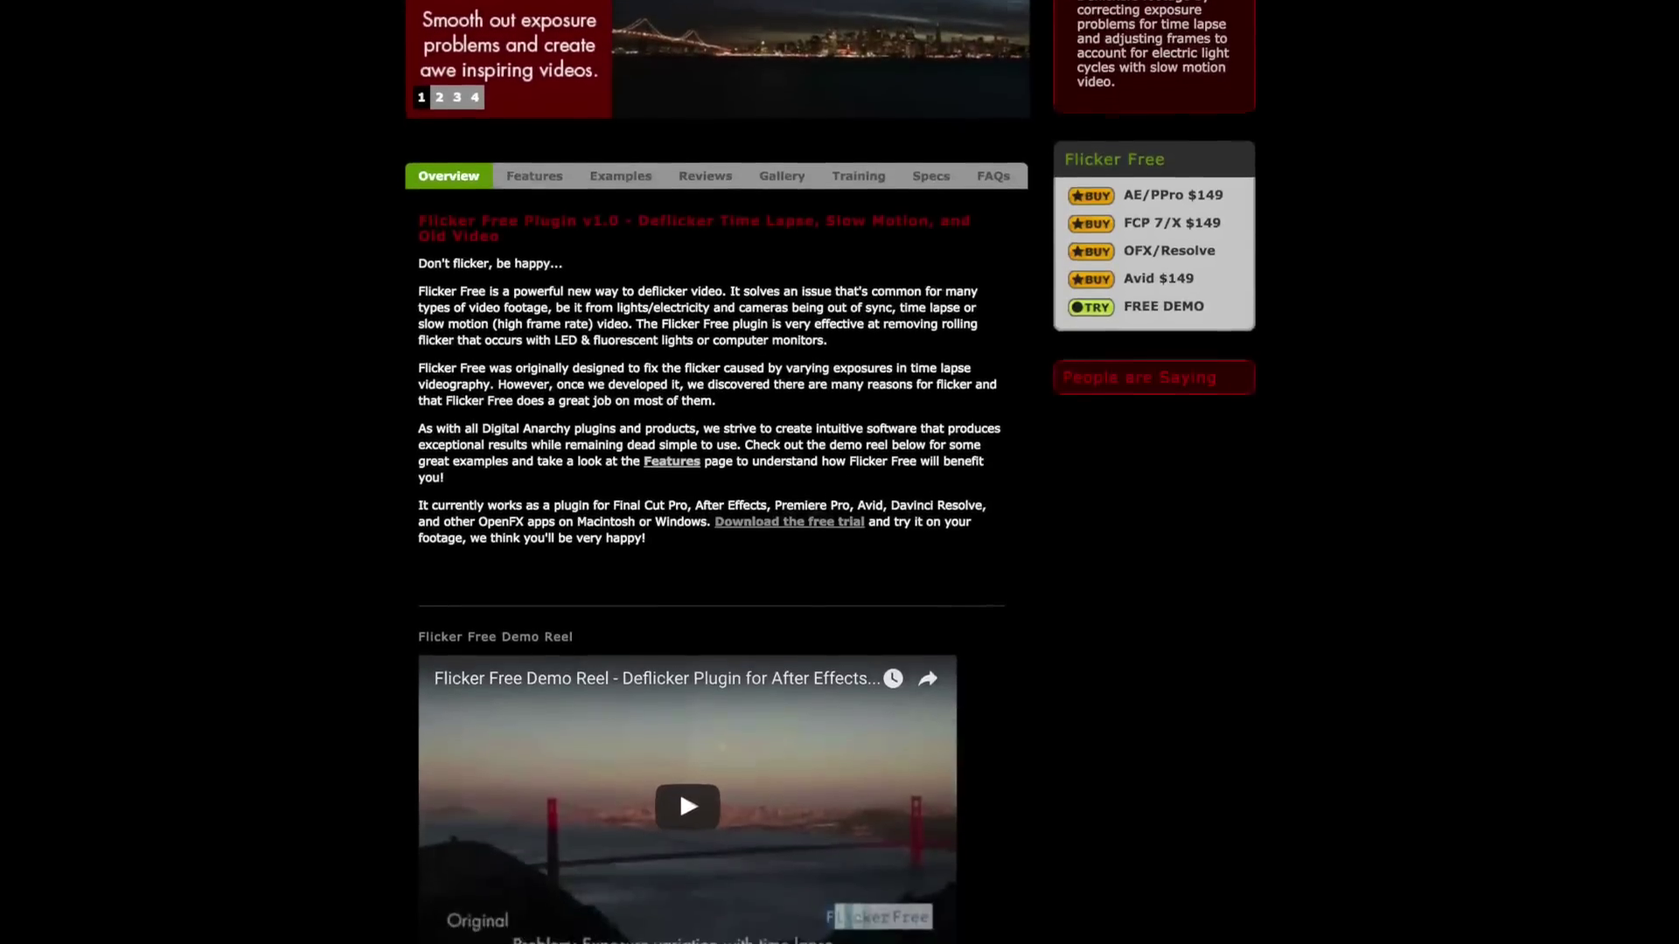
pyautogui.scroll(-4, 833, 472)
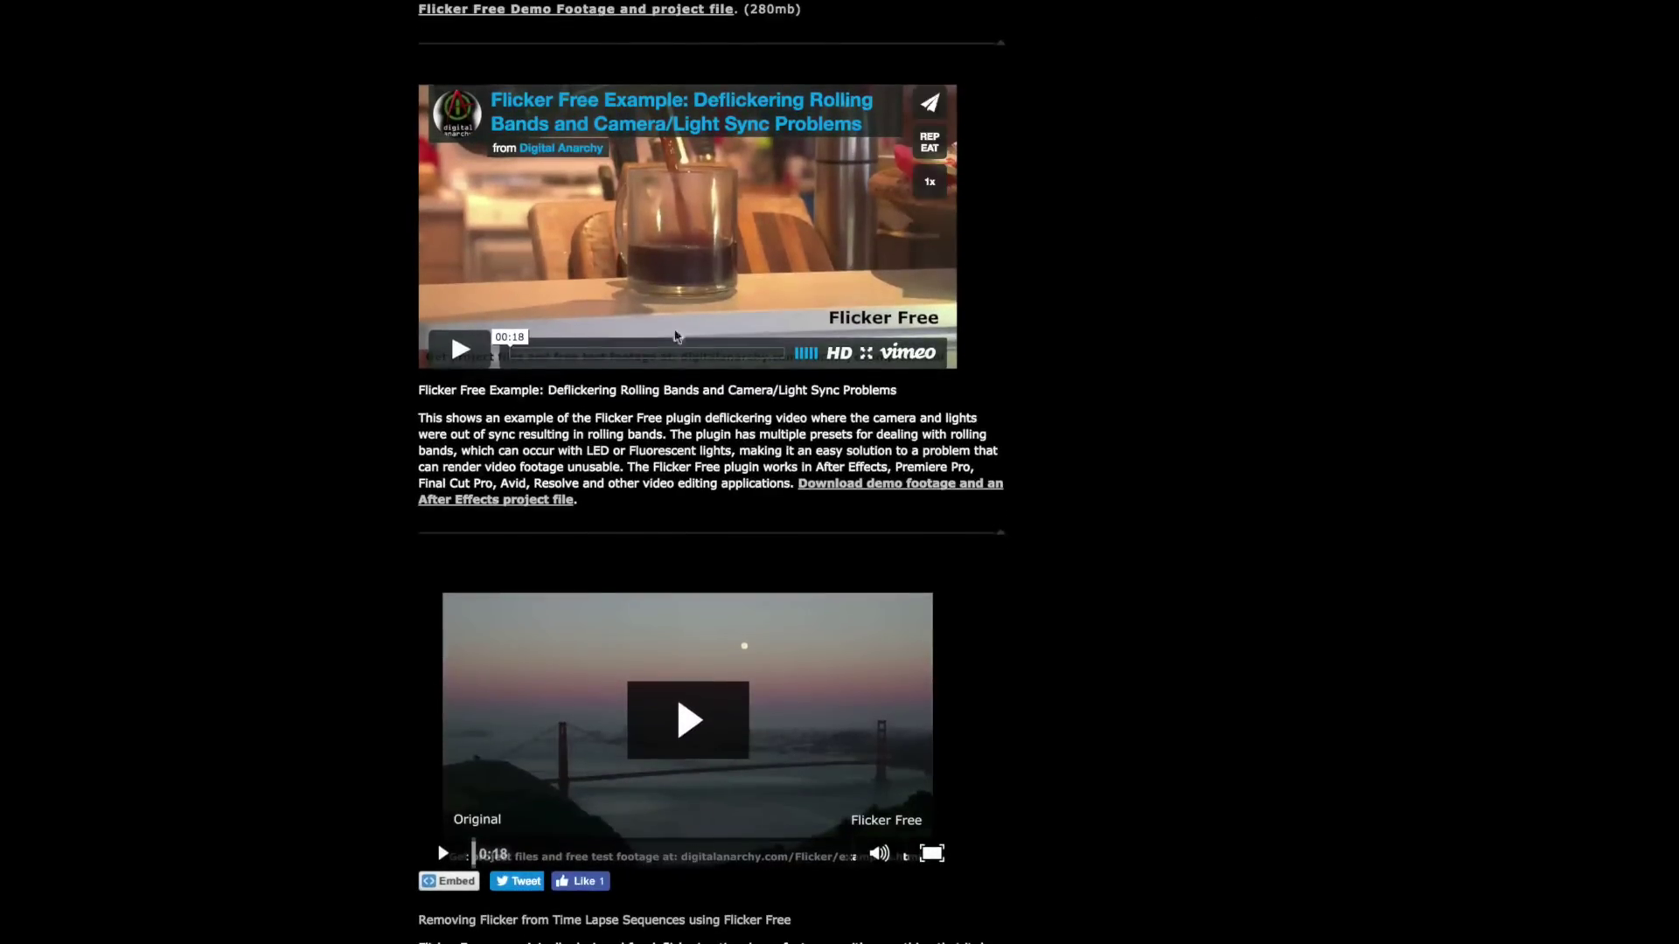
# Step: Play the Vimeo rolling-bands deflicker example, then scroll on toward the slow-motion sports video
pyautogui.click(440, 361)
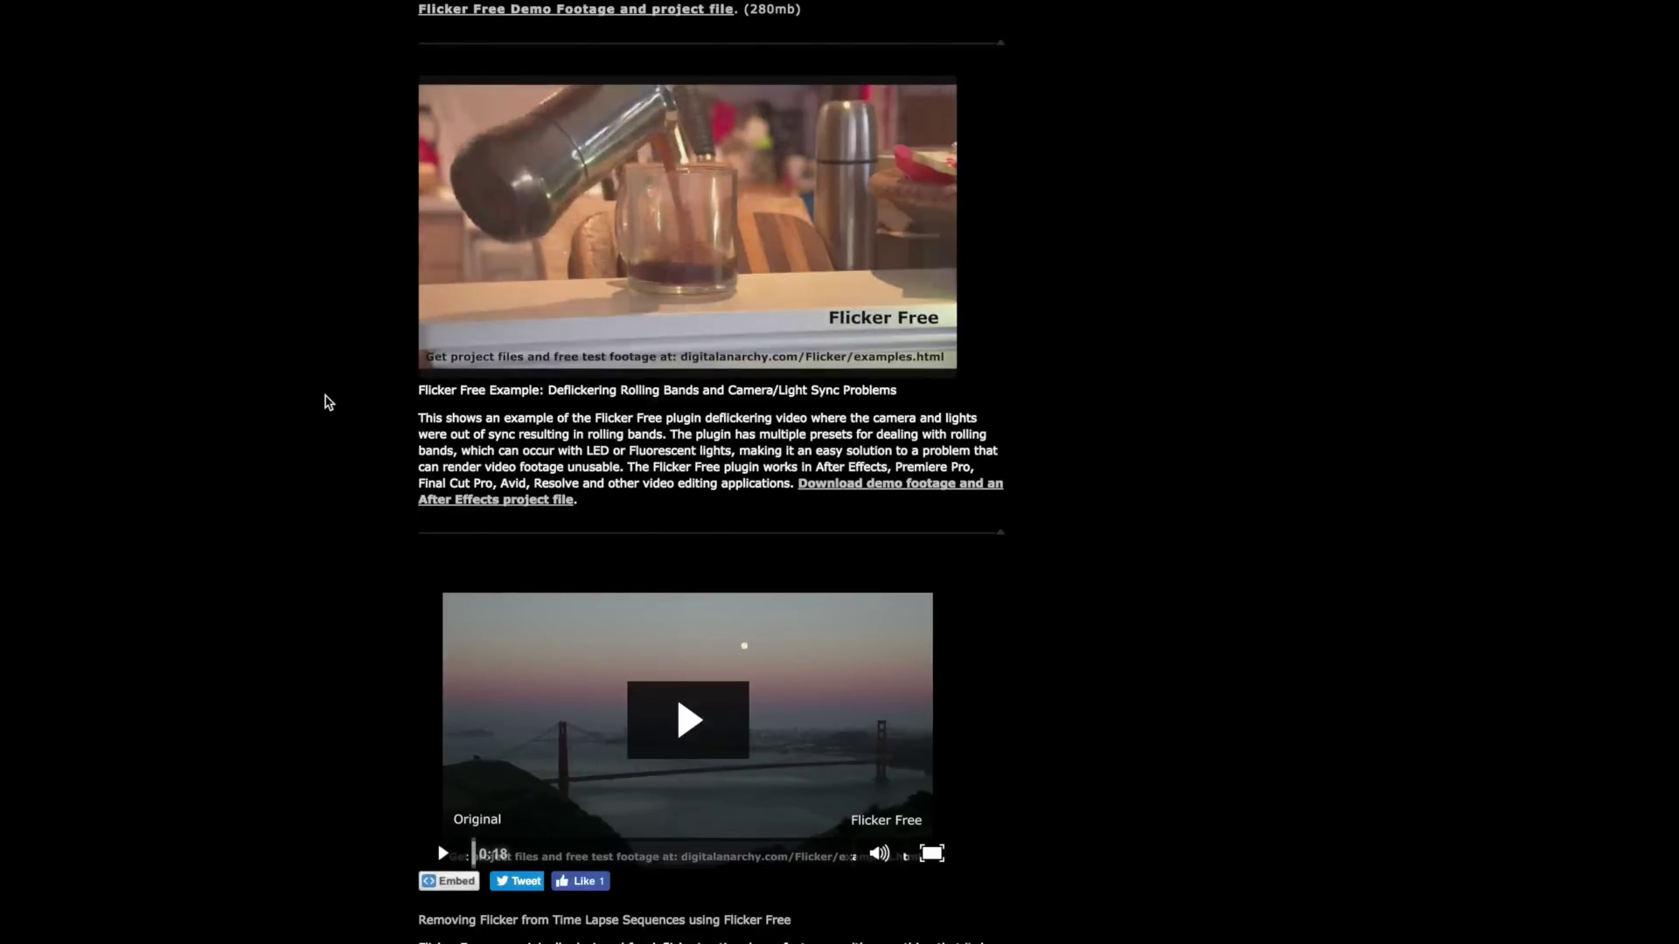
pyautogui.scroll(-9, 267, 715)
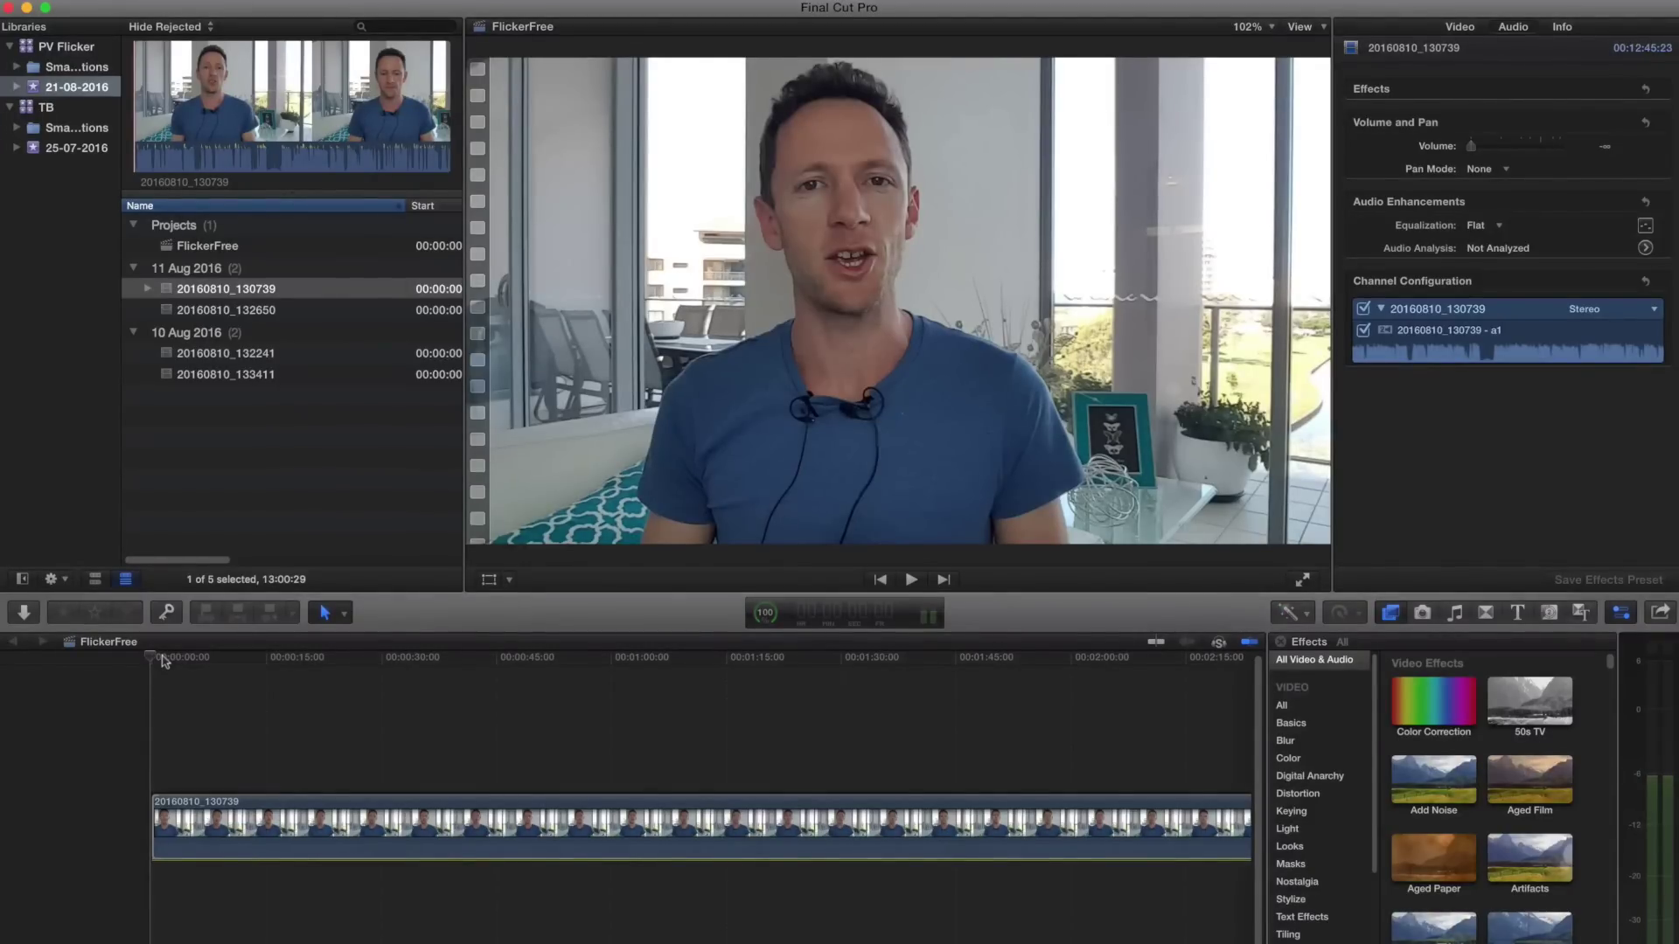
# Step: Play, pause and resume clip 20160810_130739 in the FlickerFree timeline to check its flicker
pyautogui.press('space')
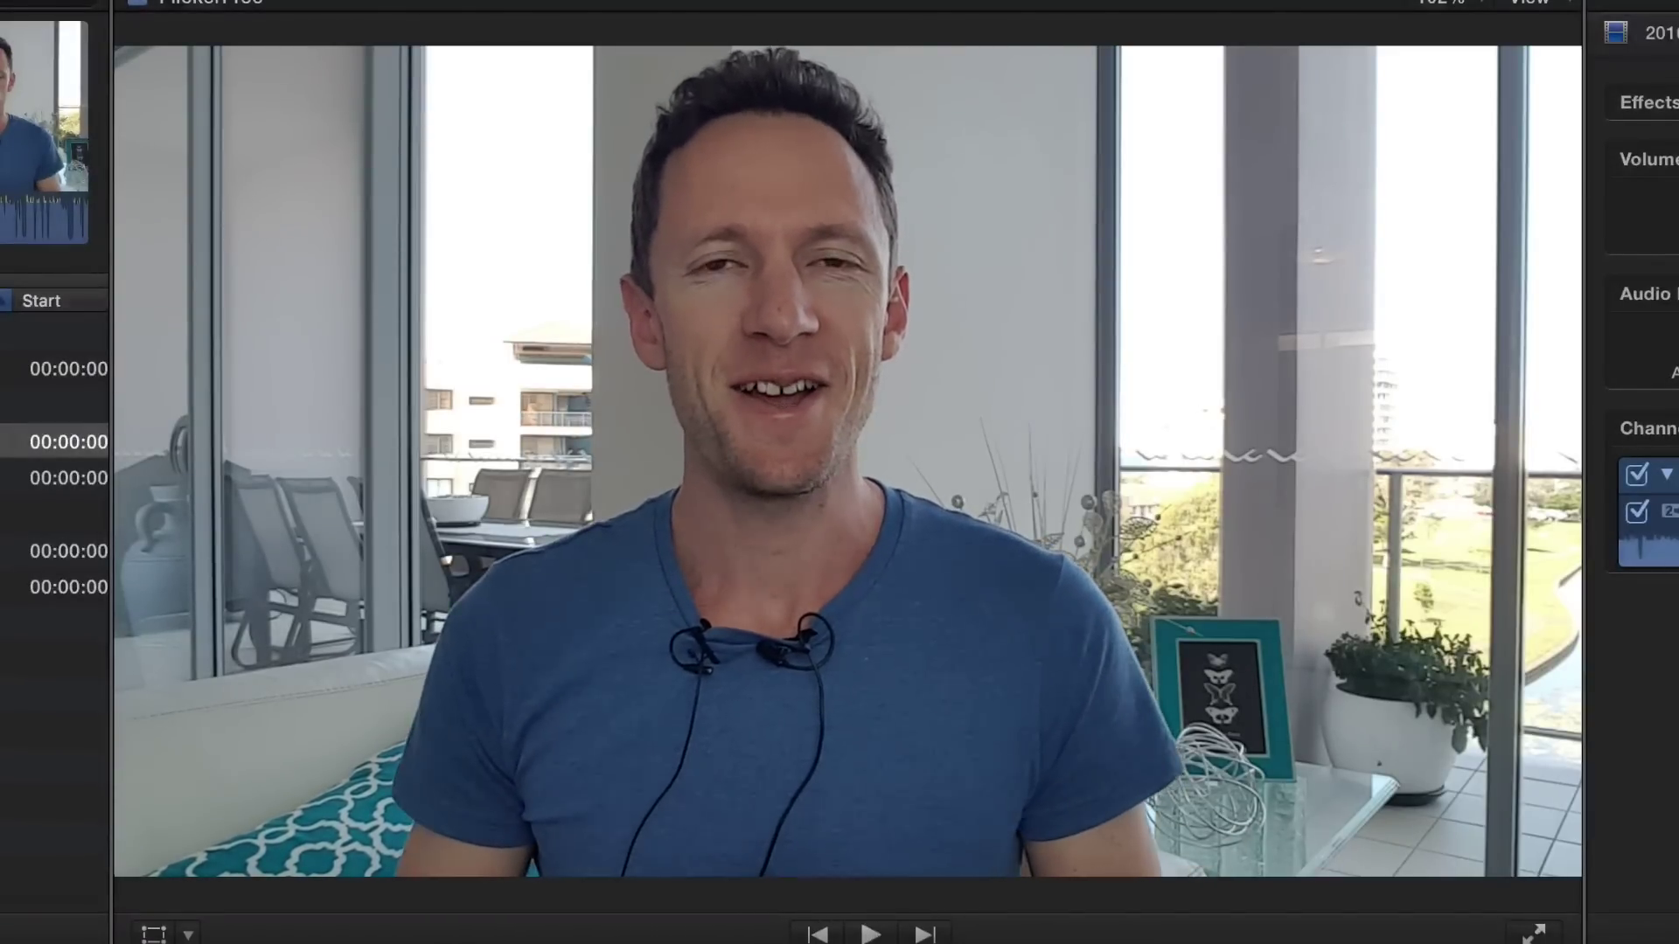
pyautogui.press('space')
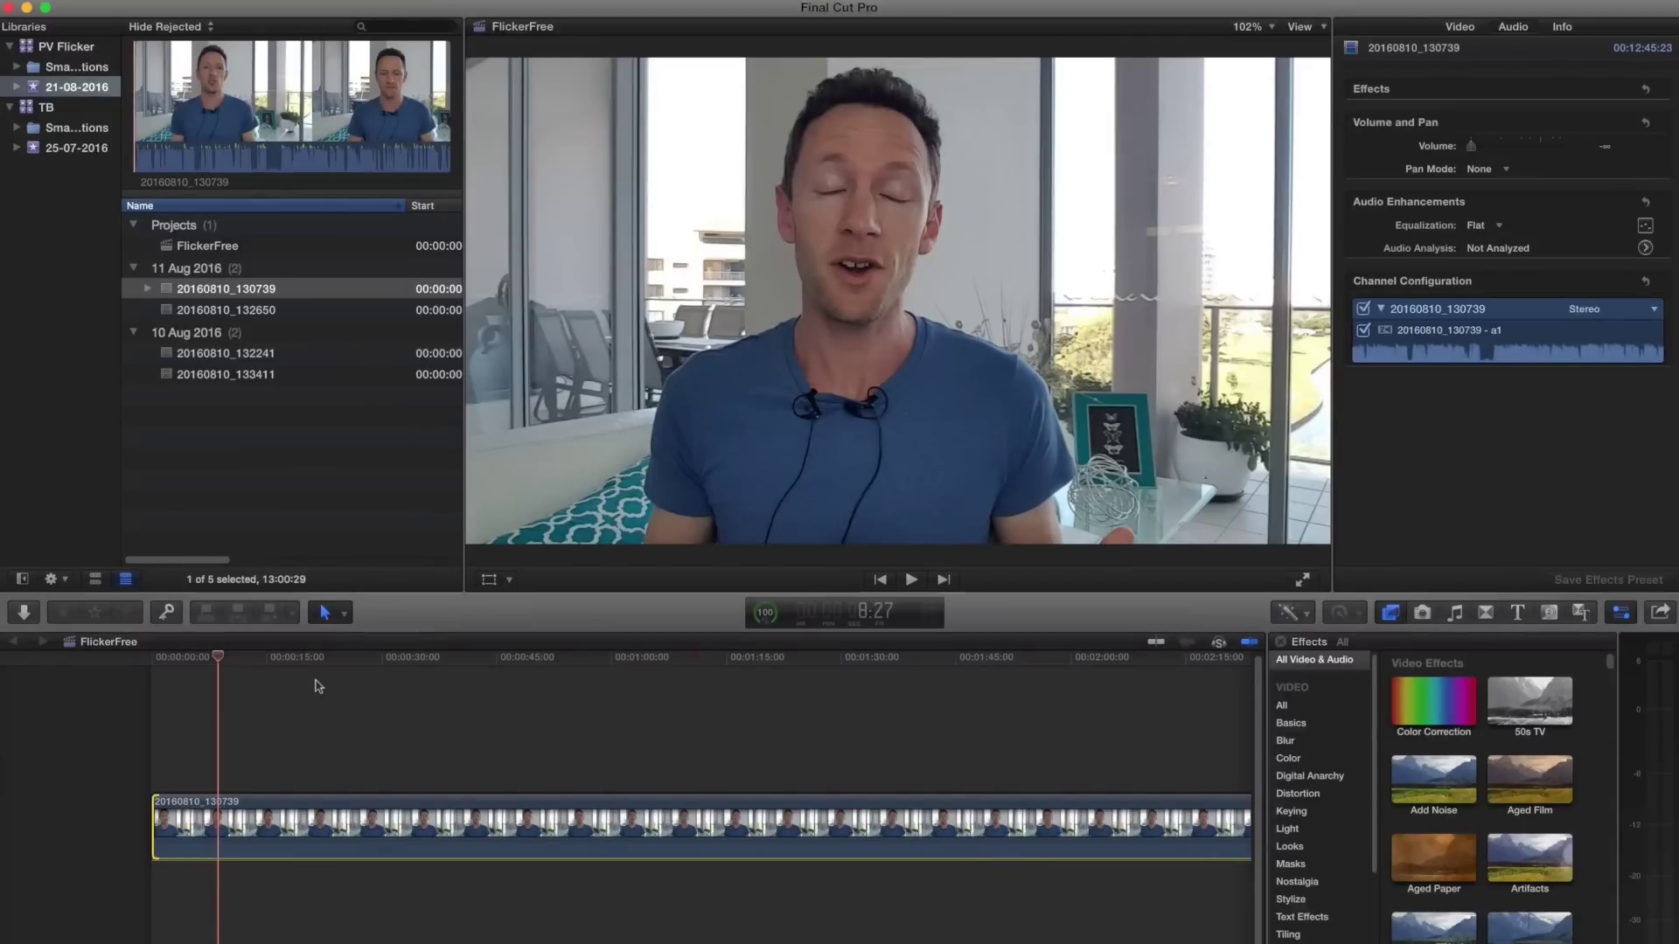
pyautogui.press('space')
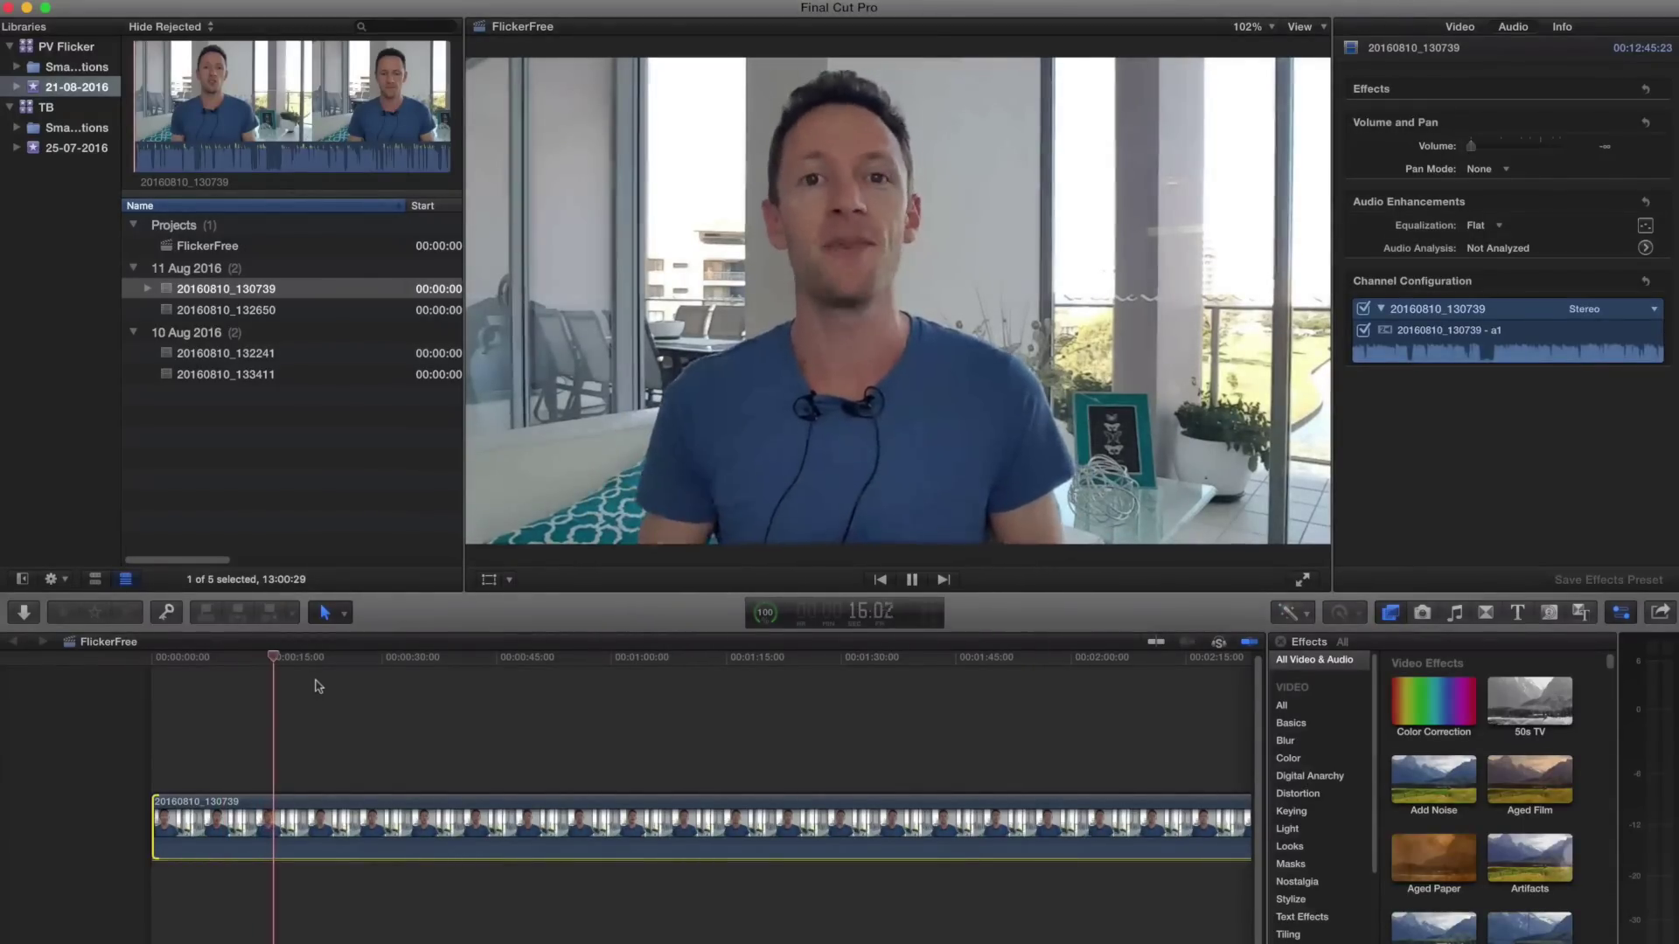
# Step: Blade clip 20160810_130739 at 10:00 and delete everything after the cut
pyautogui.press('space')
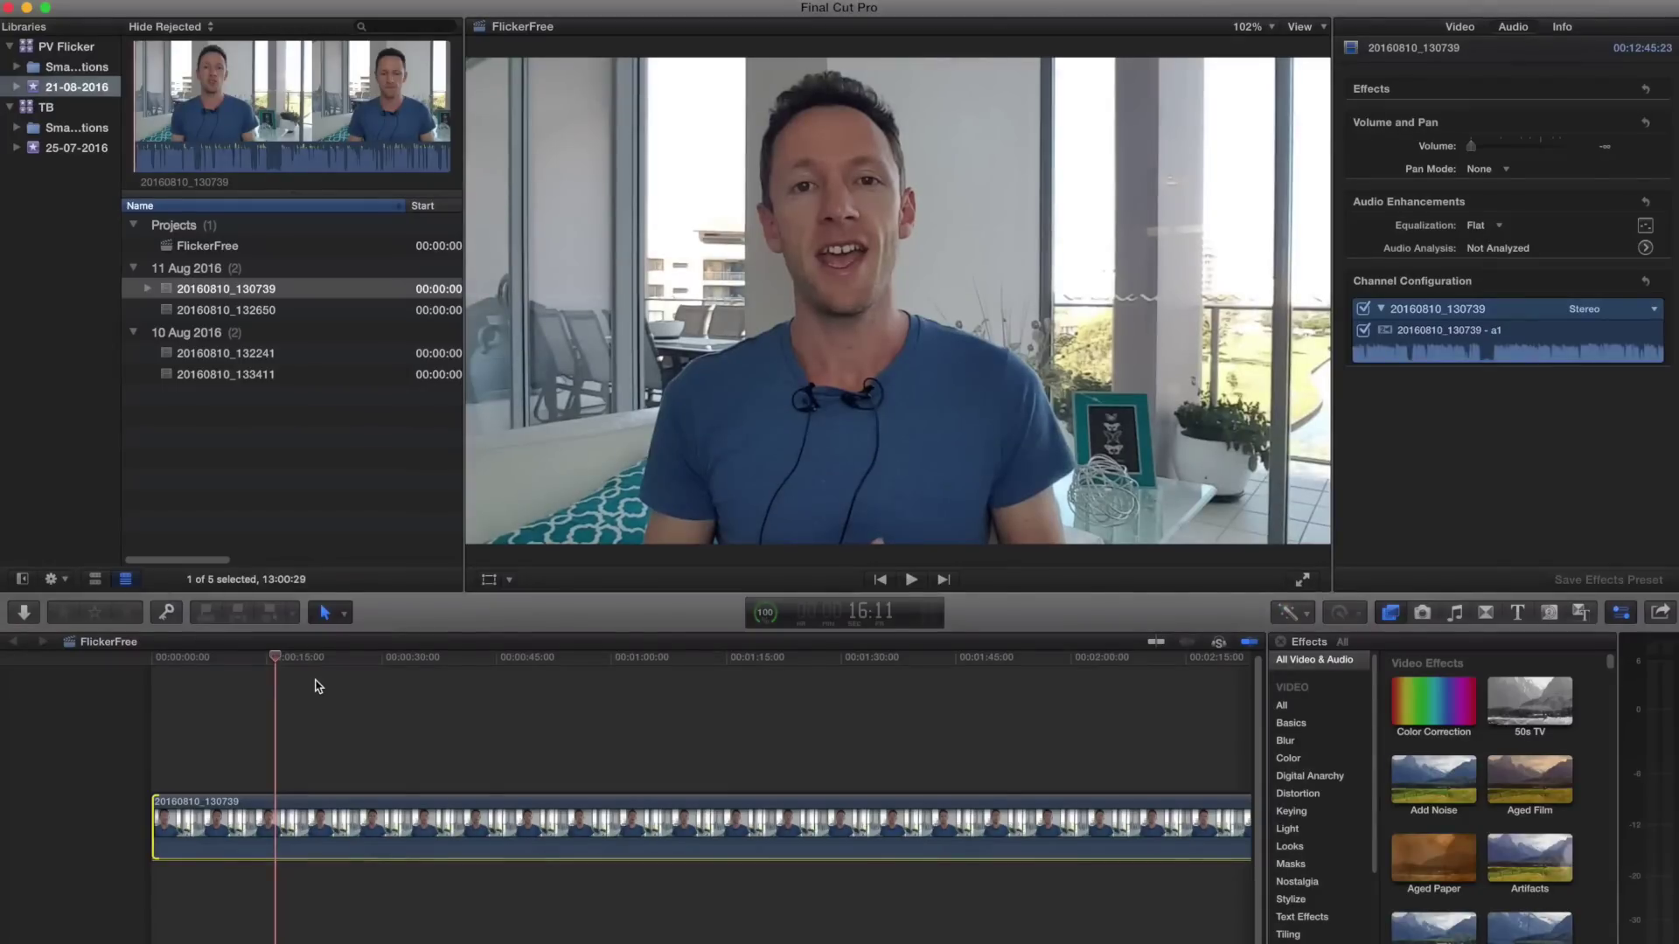
pyautogui.moveTo(271, 662); pyautogui.dragTo(229, 666)
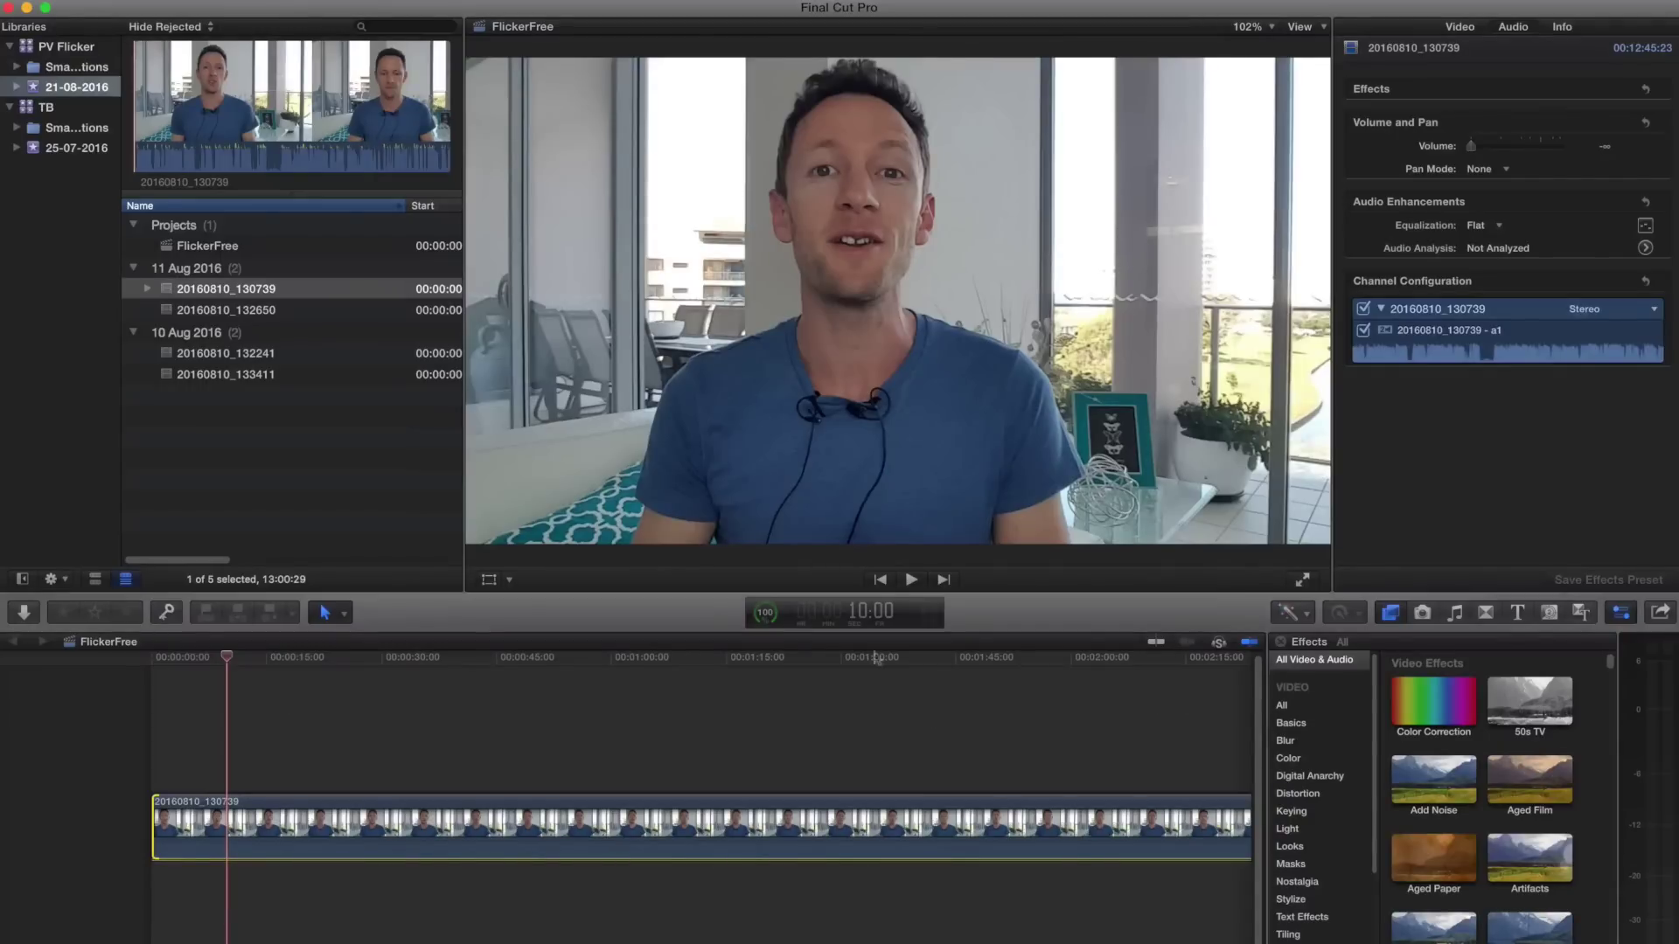
pyautogui.press('super+b')
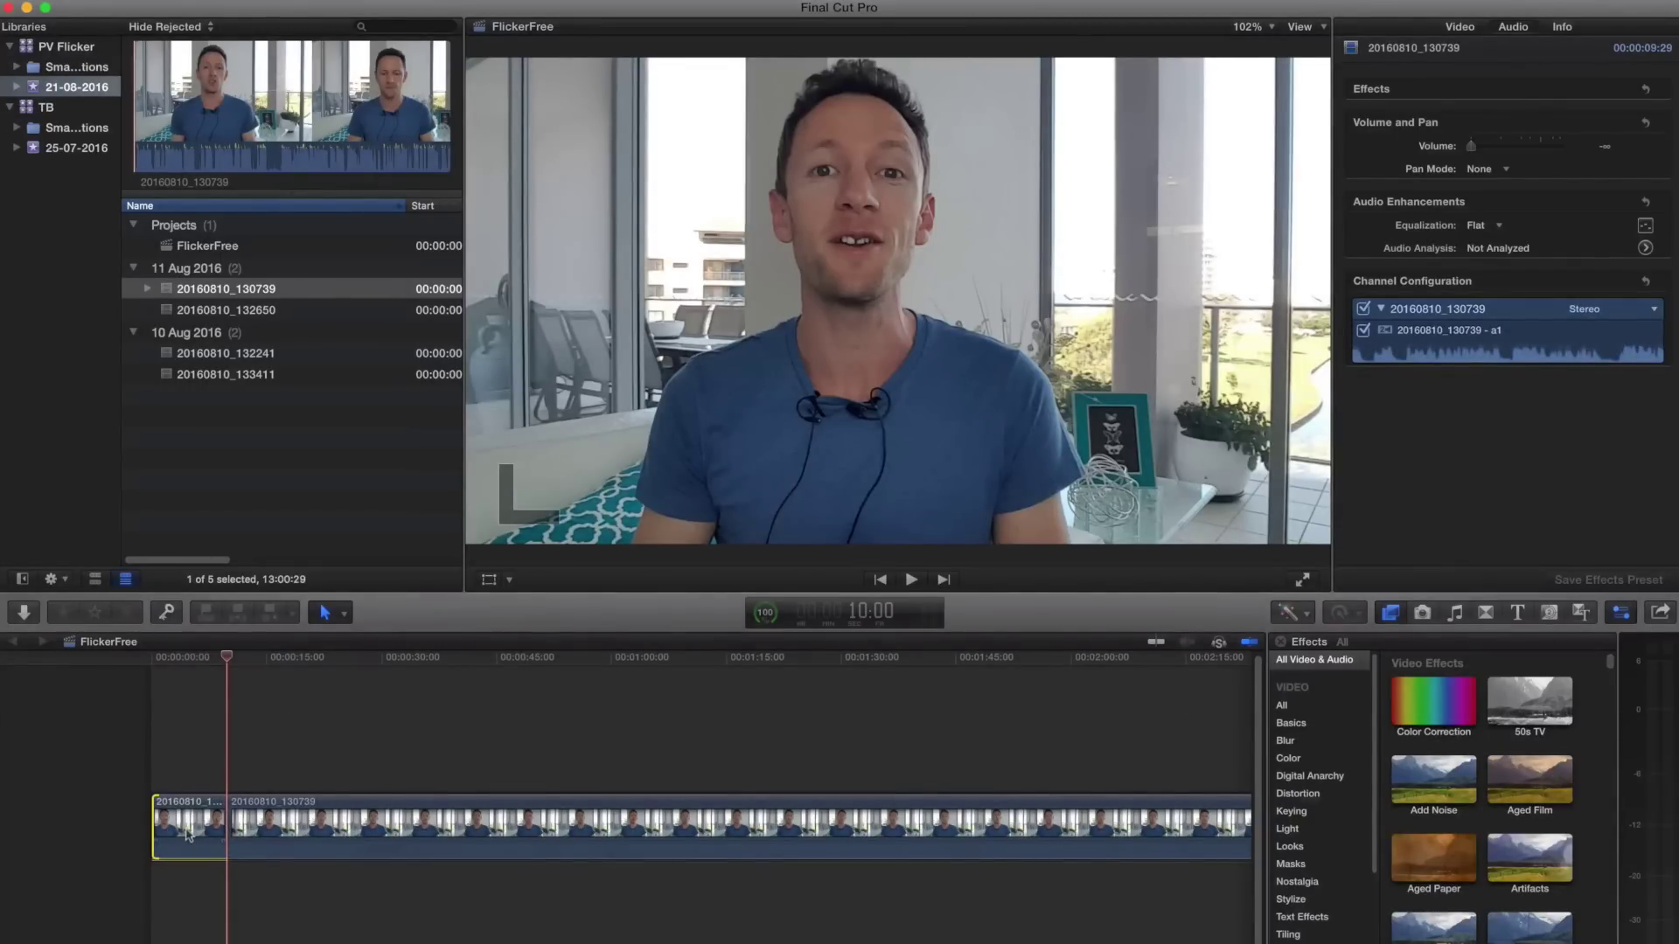
pyautogui.click(404, 809)
pyautogui.press('Delete')
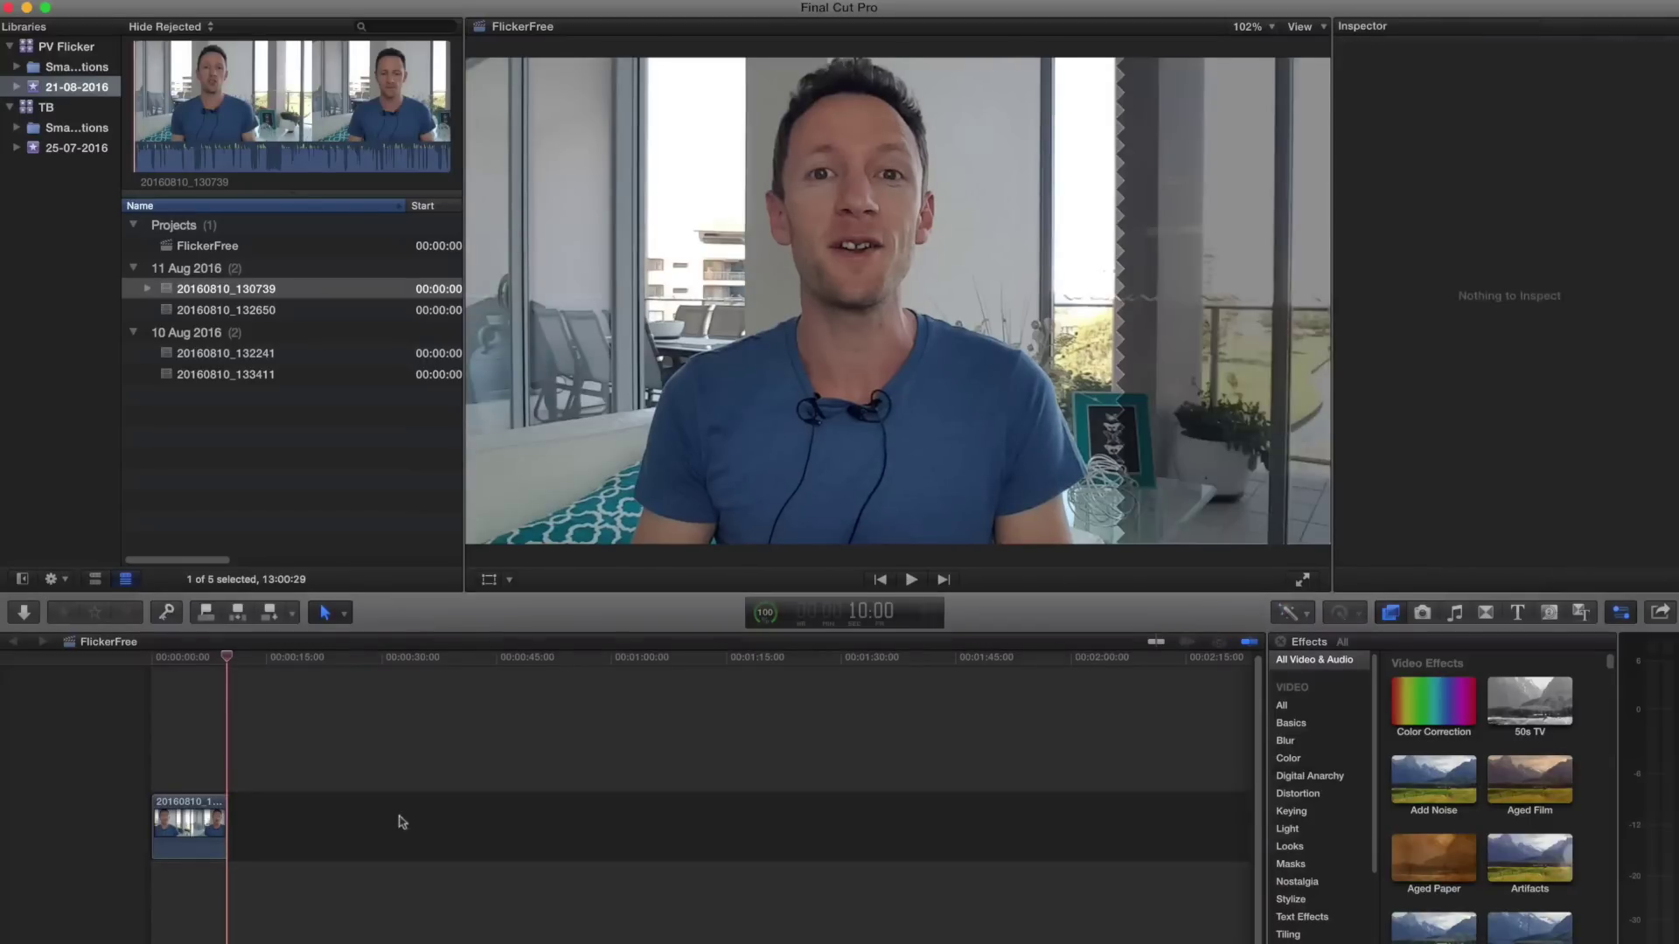
# Step: Zoom the timeline in and park the playhead at about 5 seconds
pyautogui.press('super+equal')
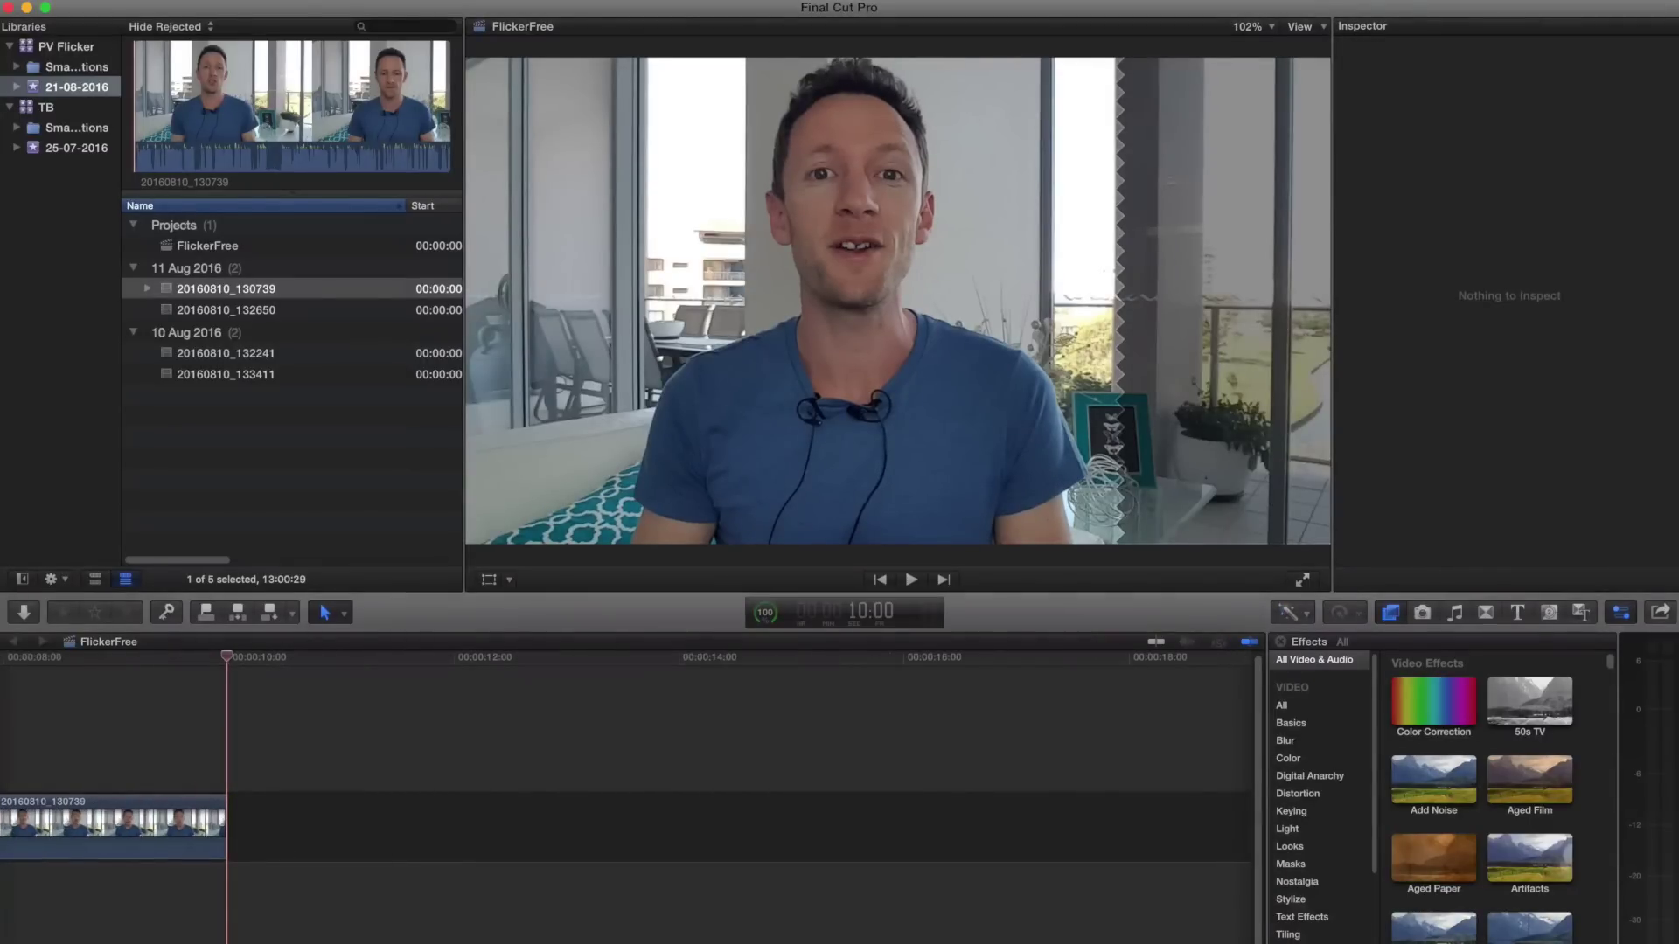
pyautogui.hscroll(-10, 498, 702)
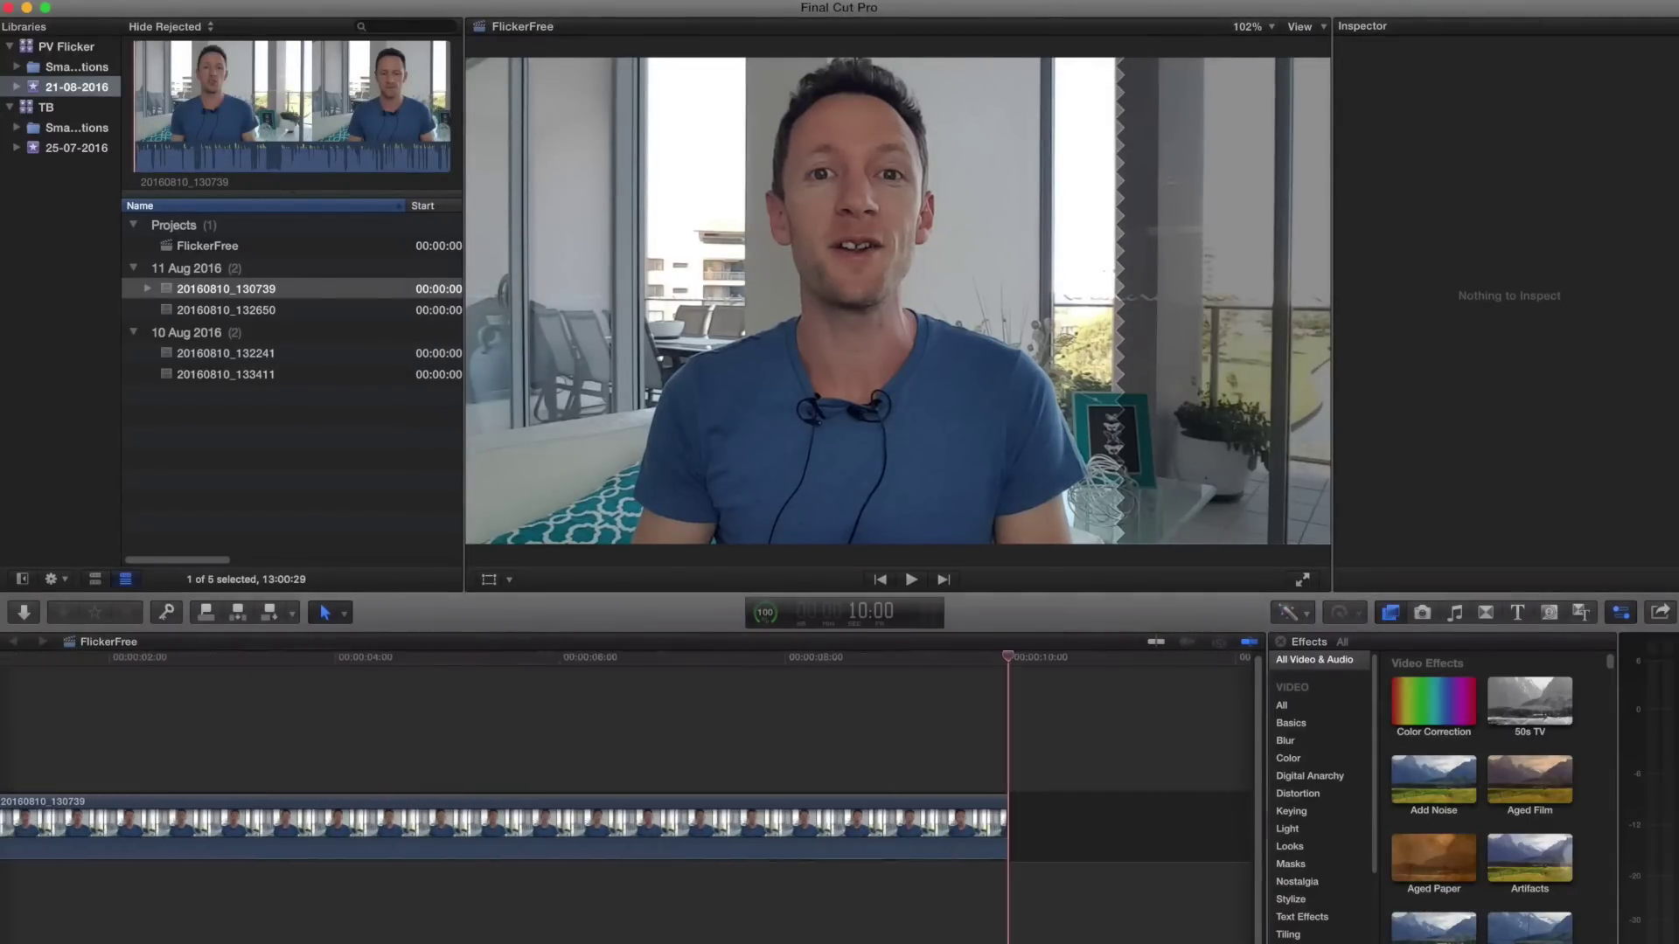
pyautogui.click(506, 699)
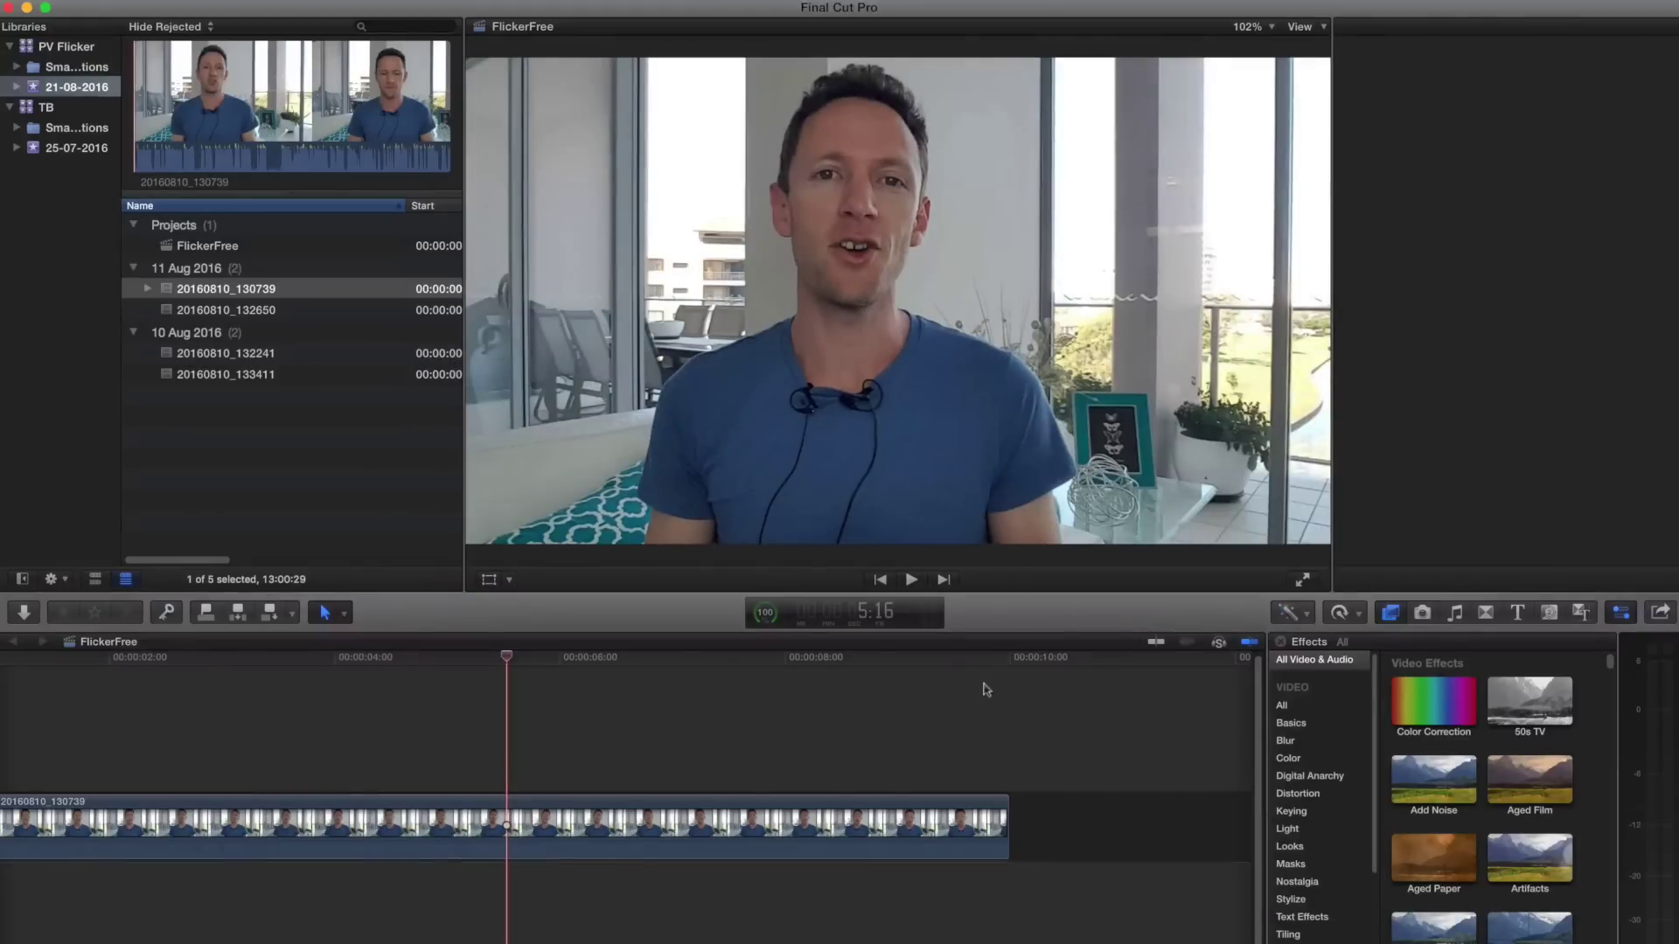
# Step: Apply Flicker Free from the Digital Anarchy effects category to the 10-second clip
pyautogui.click(1320, 782)
pyautogui.moveTo(1434, 691); pyautogui.dragTo(570, 823)
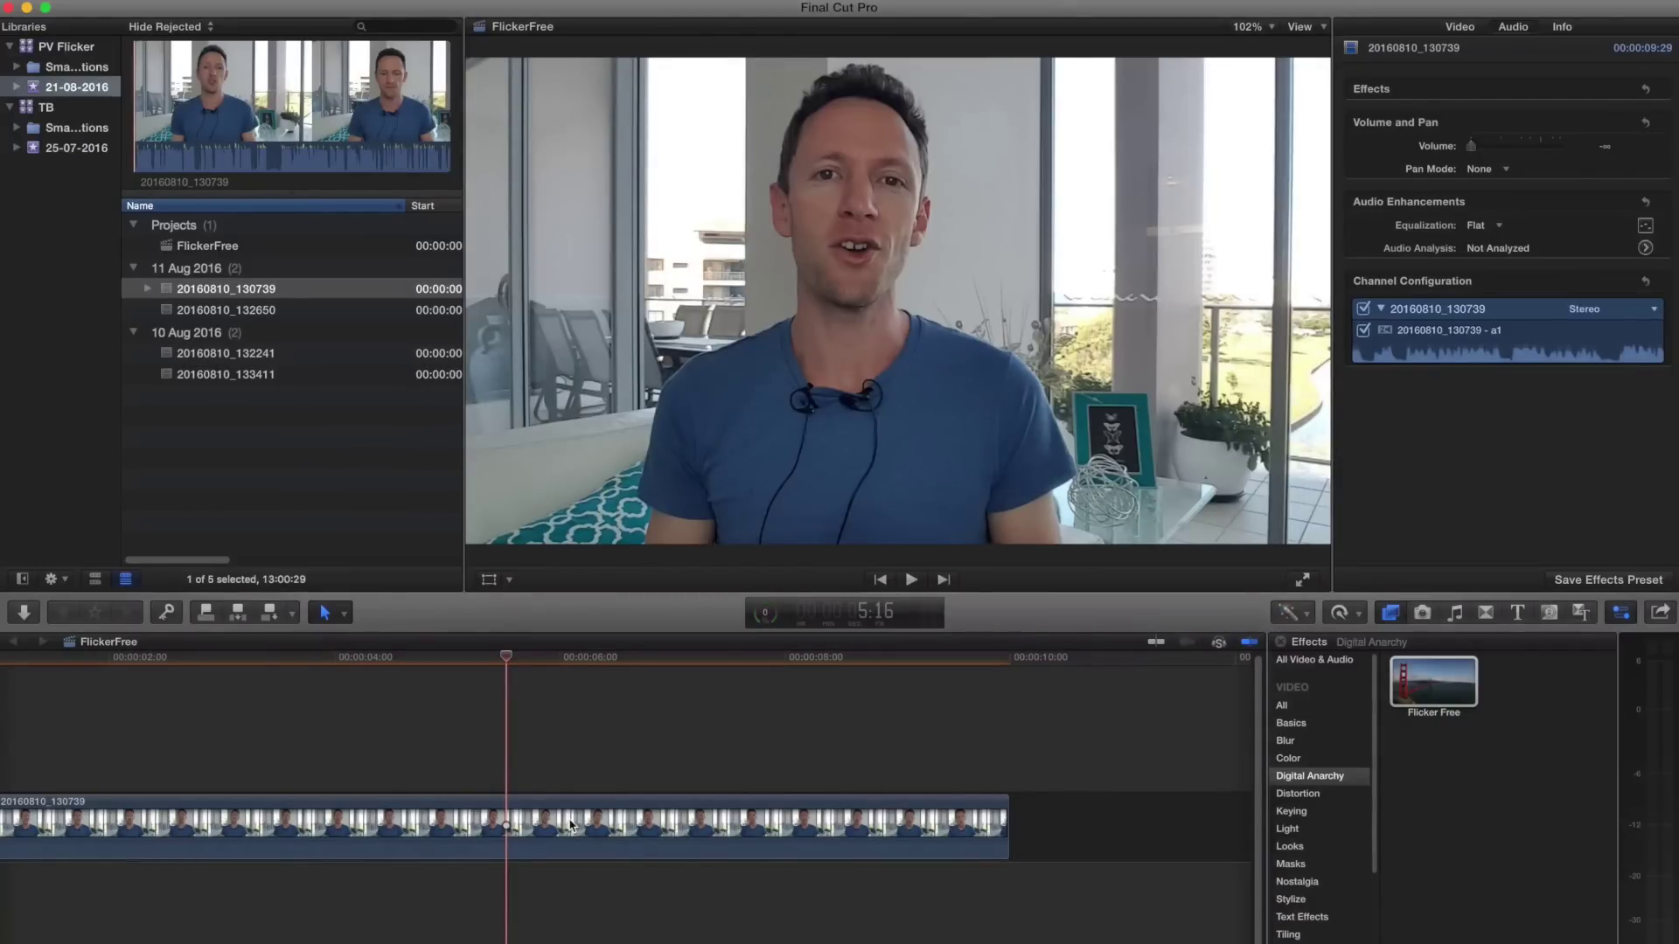
pyautogui.hscroll(-4, 625, 796)
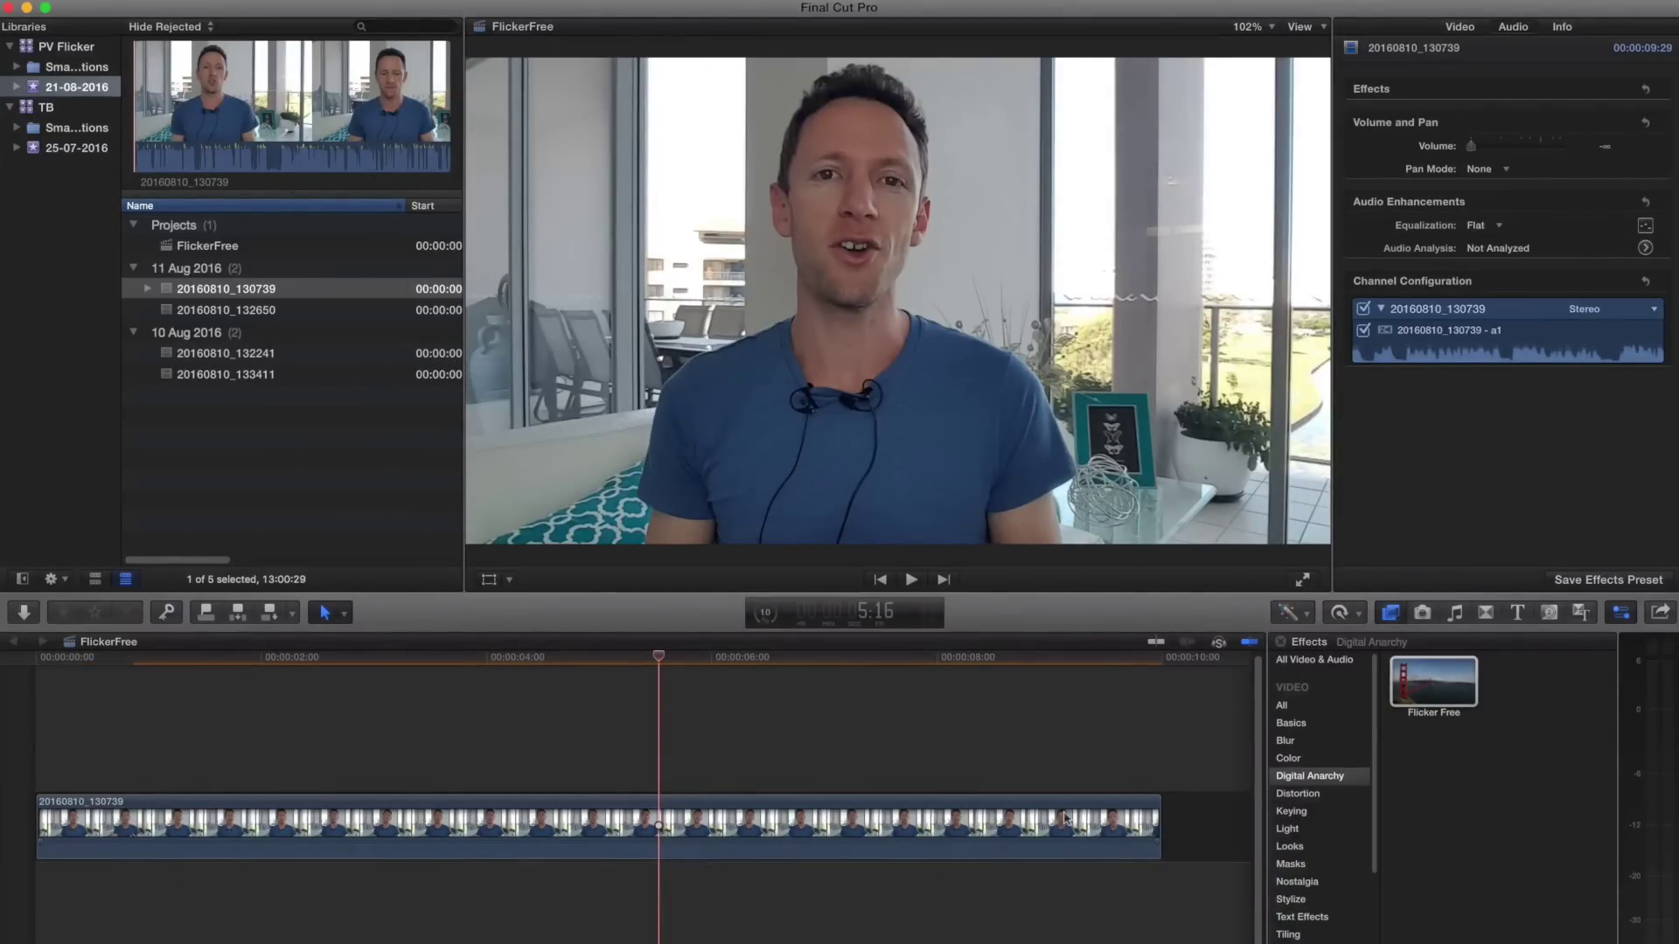
# Step: Replay the trimmed clip from its start, then return the playhead to about 3 seconds
pyautogui.moveTo(218, 660); pyautogui.dragTo(46, 679)
pyautogui.press('space')
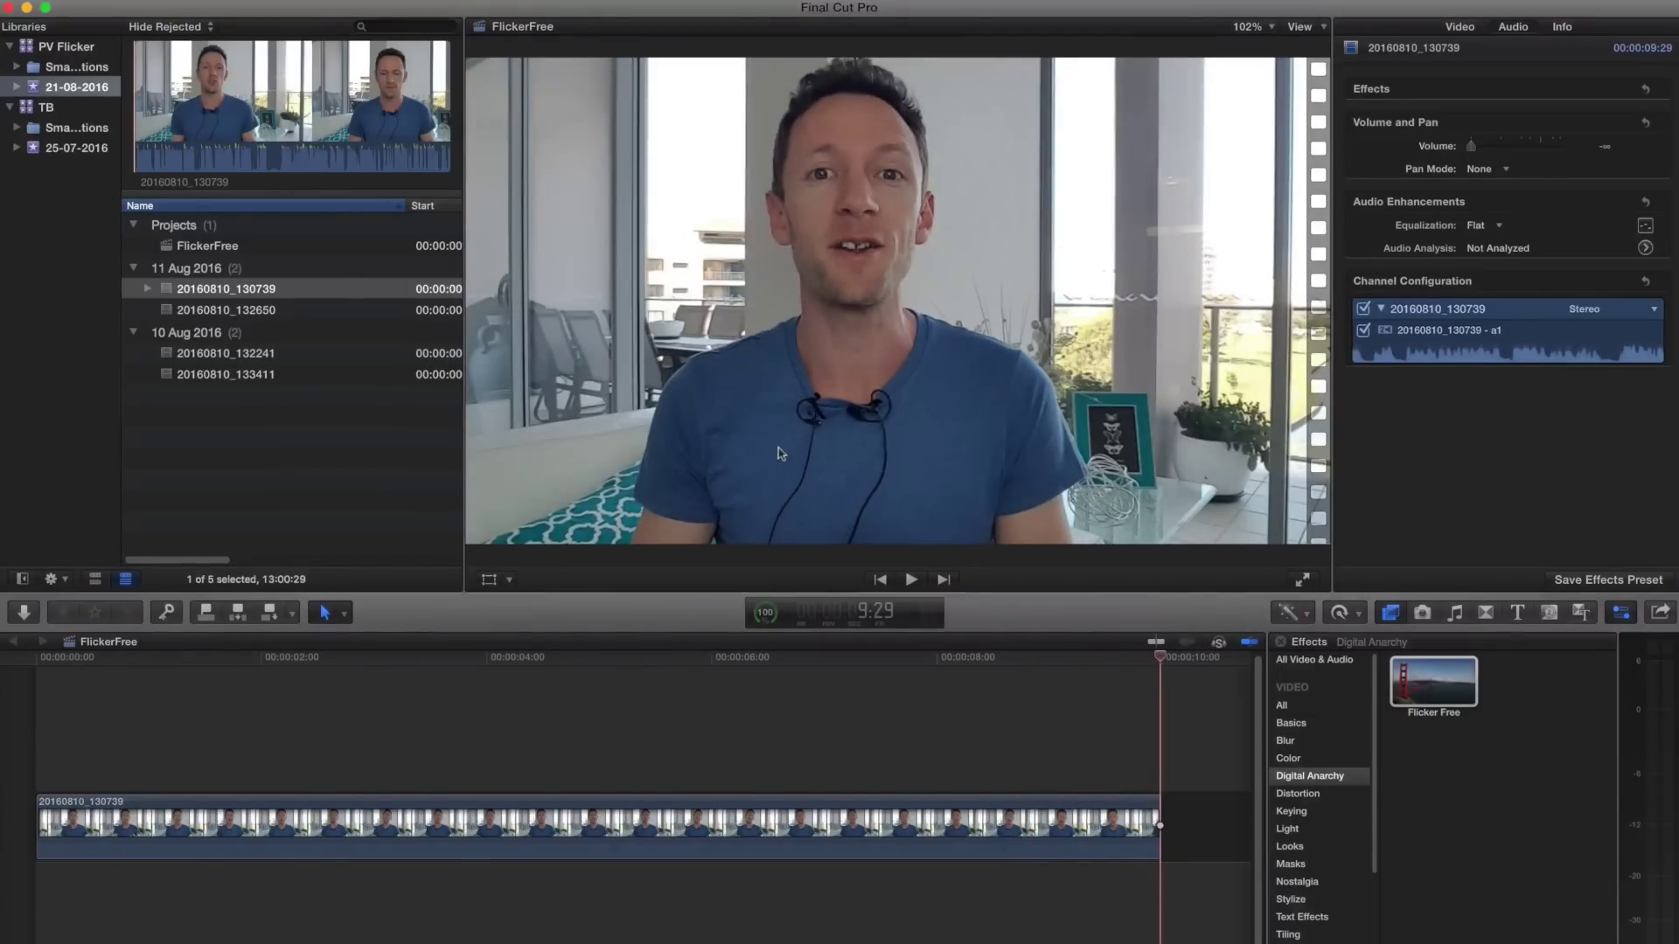
pyautogui.moveTo(683, 654); pyautogui.dragTo(471, 662)
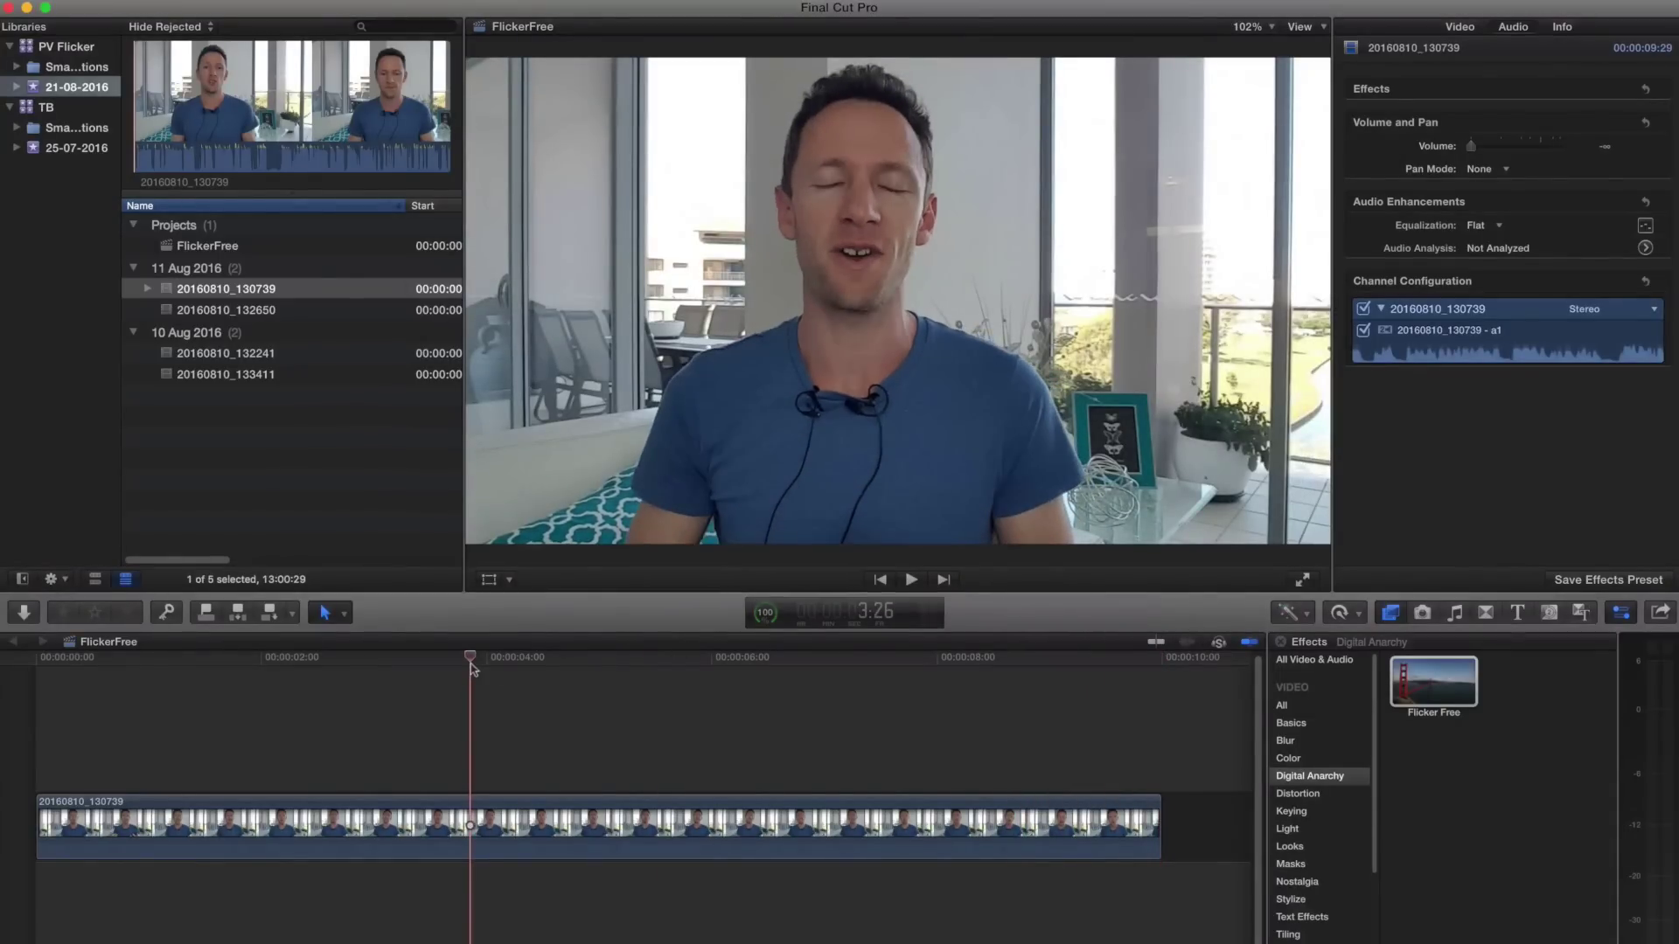
# Step: Select the clip and show its Flicker Free settings in the Inspector's Video tab
pyautogui.click(594, 817)
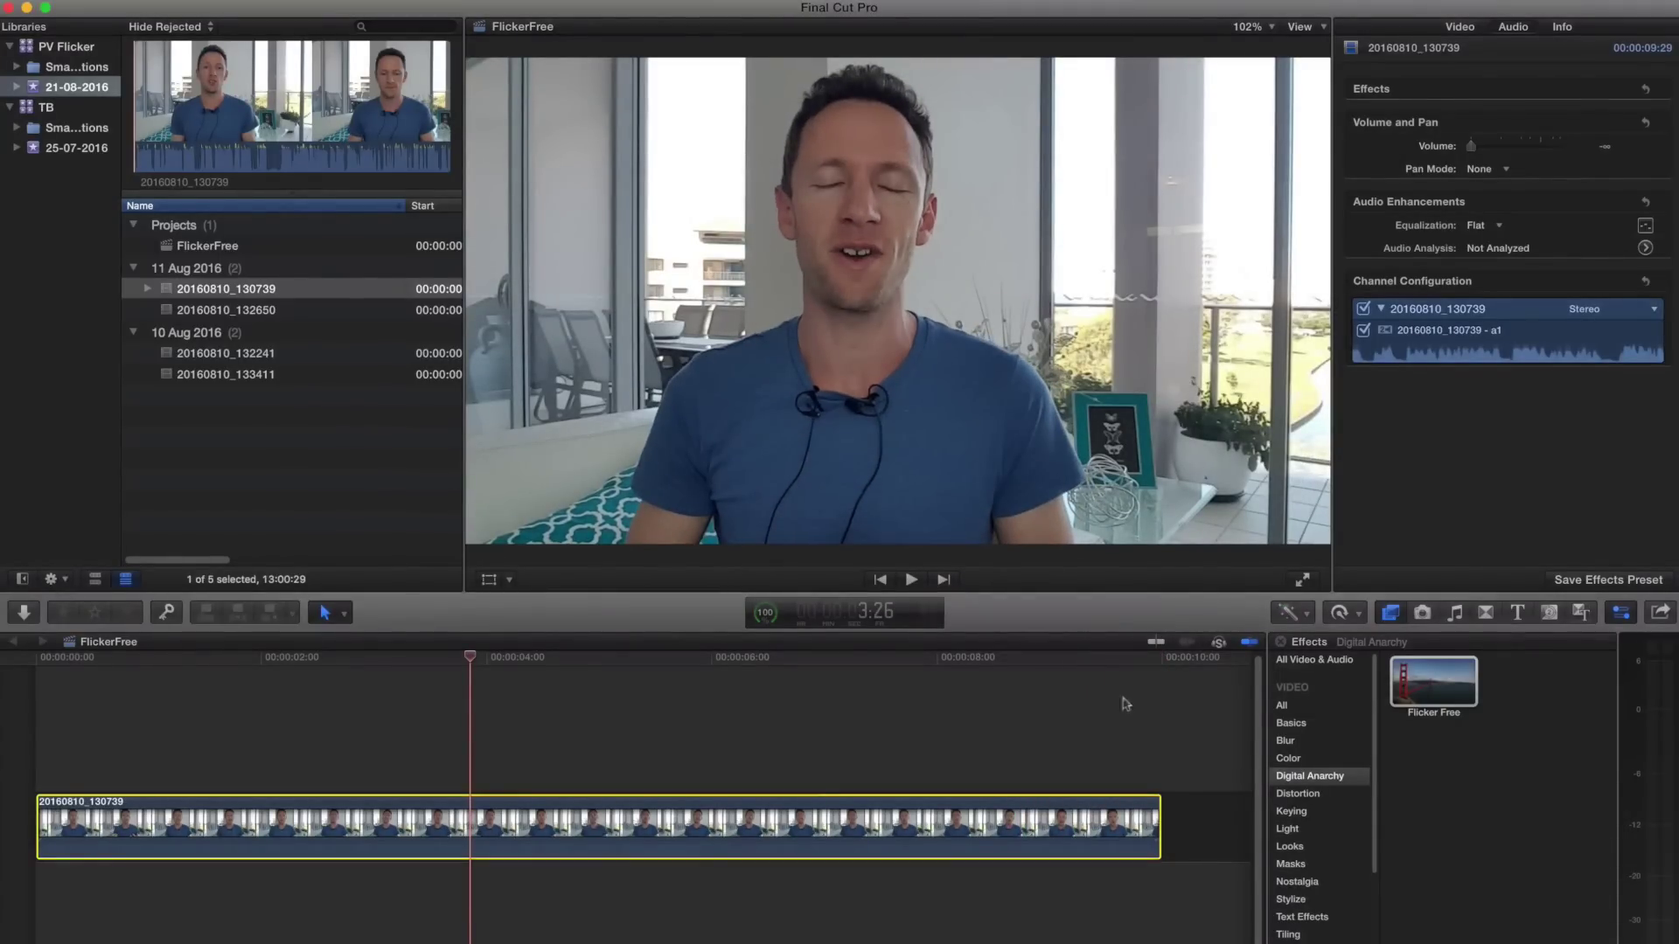
pyautogui.click(1419, 351)
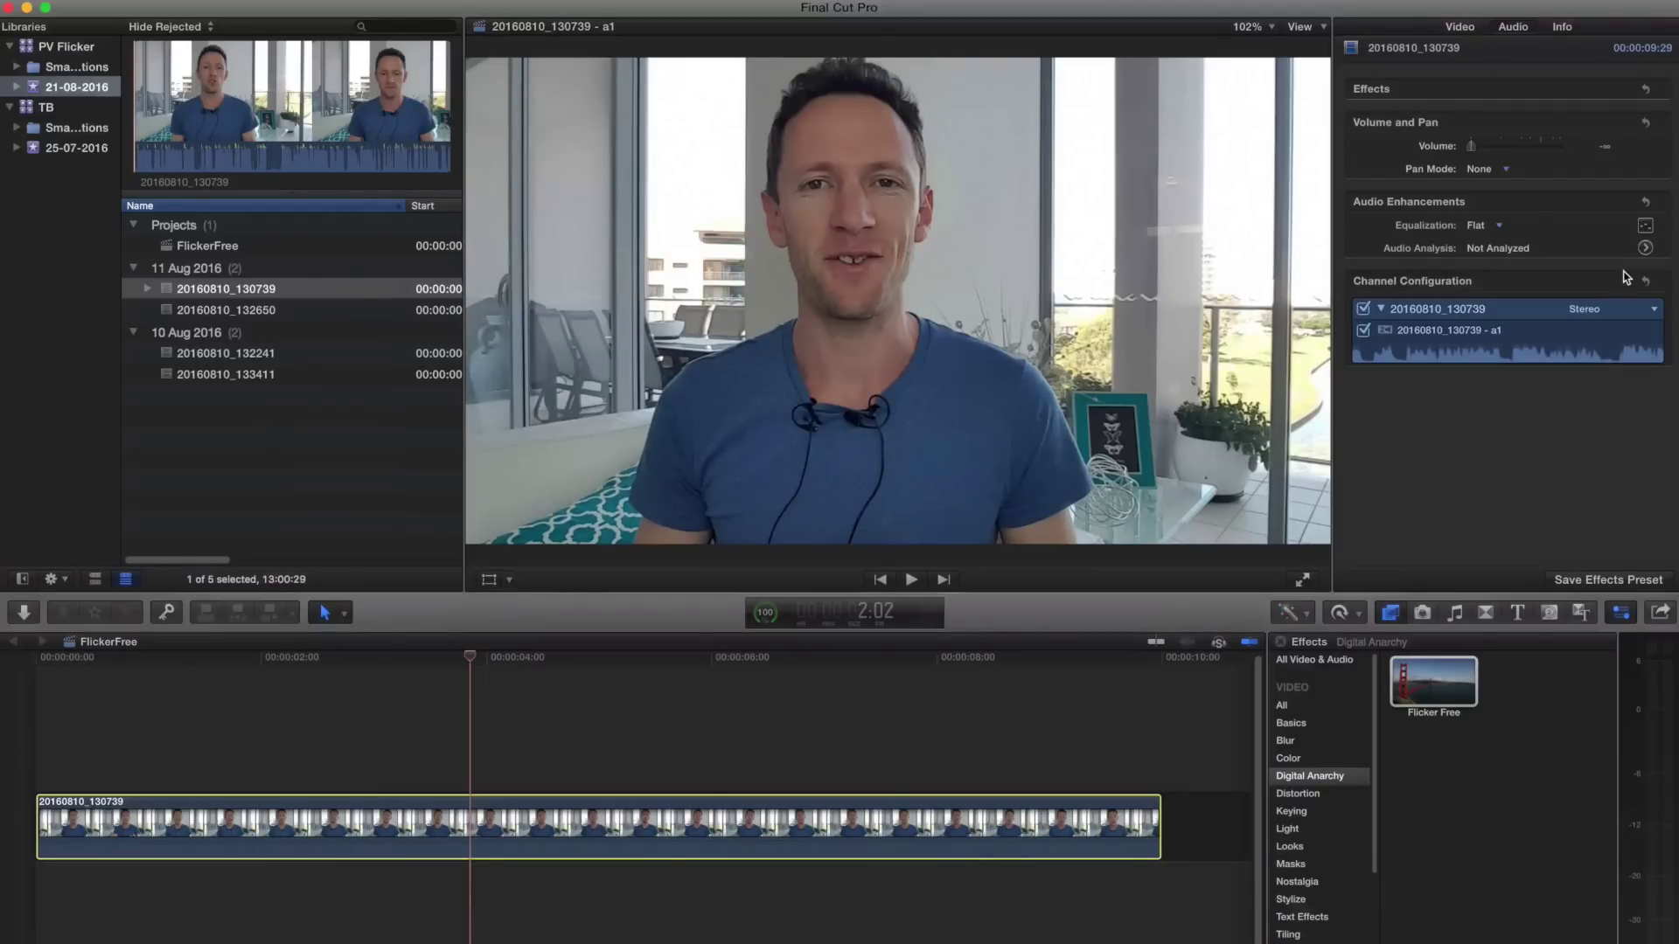
pyautogui.click(1459, 27)
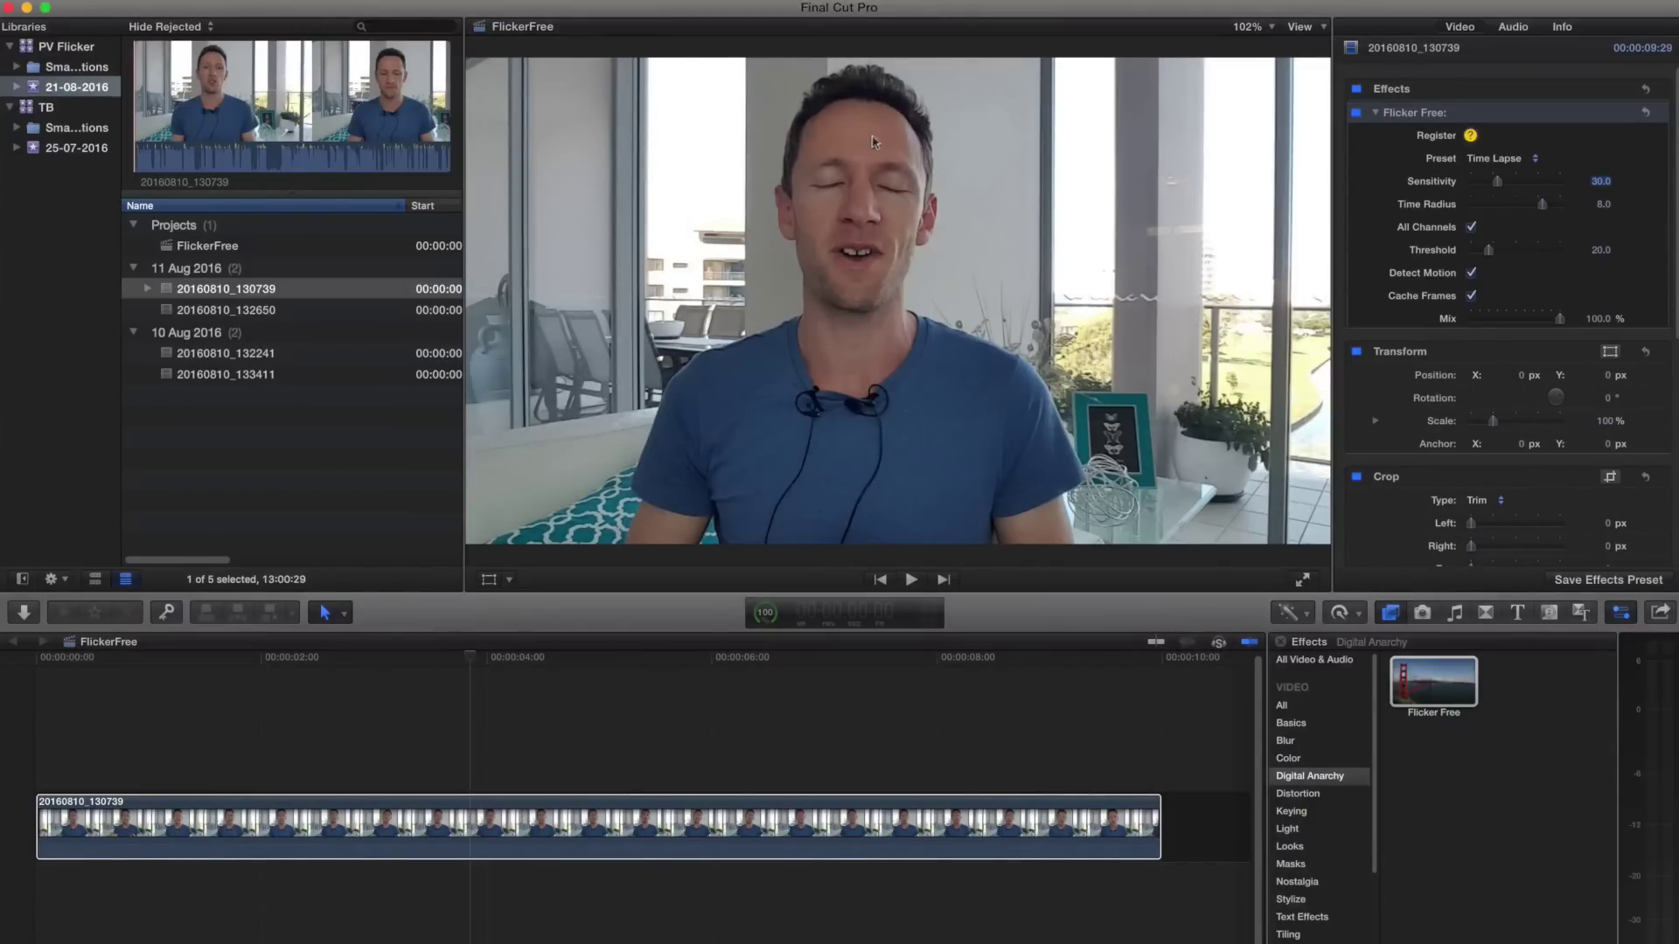
# Step: Review the Flicker Free presets, keep Time Lapse, and lower Sensitivity from 30.0 to 28.0
pyautogui.click(1512, 162)
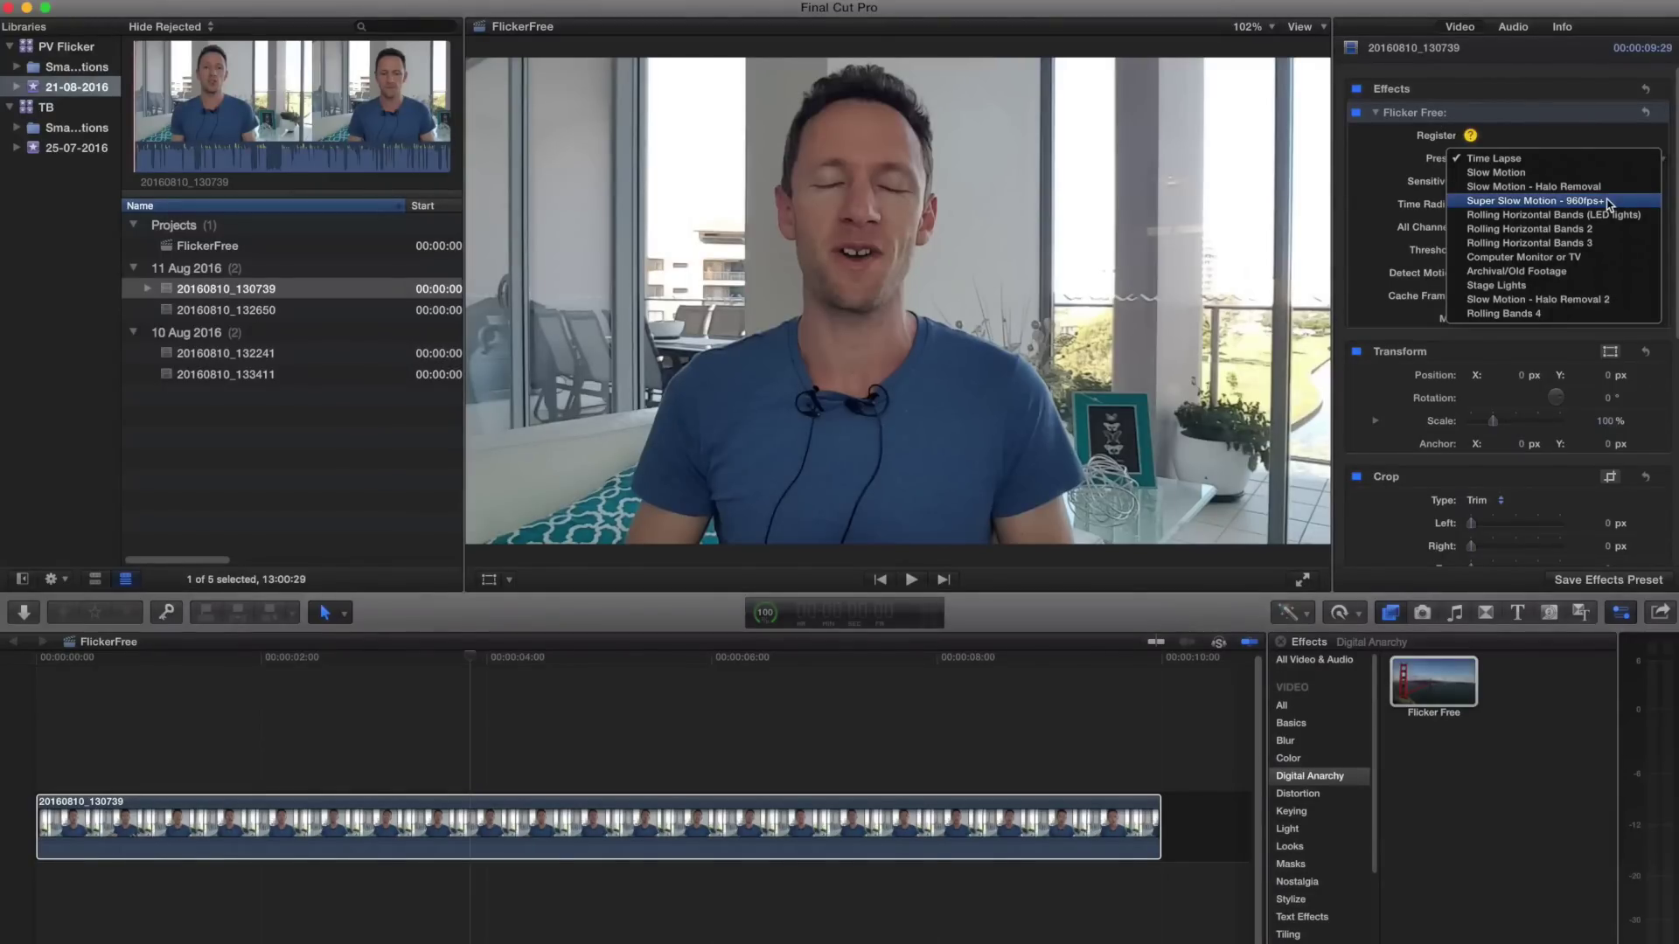
pyautogui.click(1470, 160)
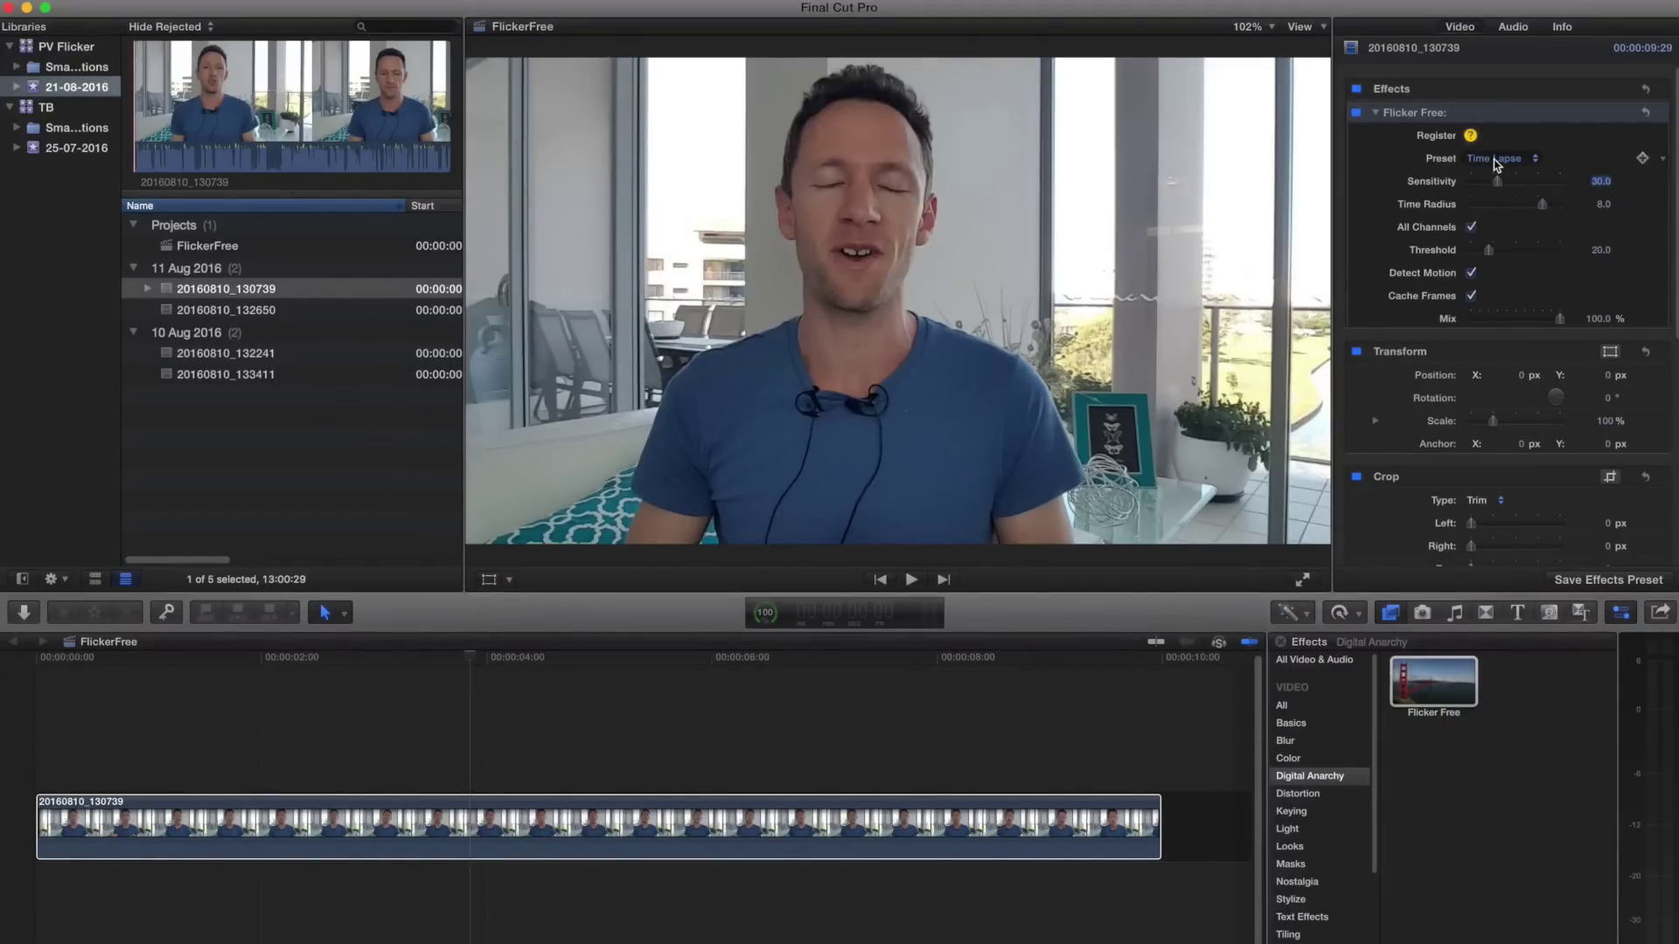
pyautogui.click(1494, 161)
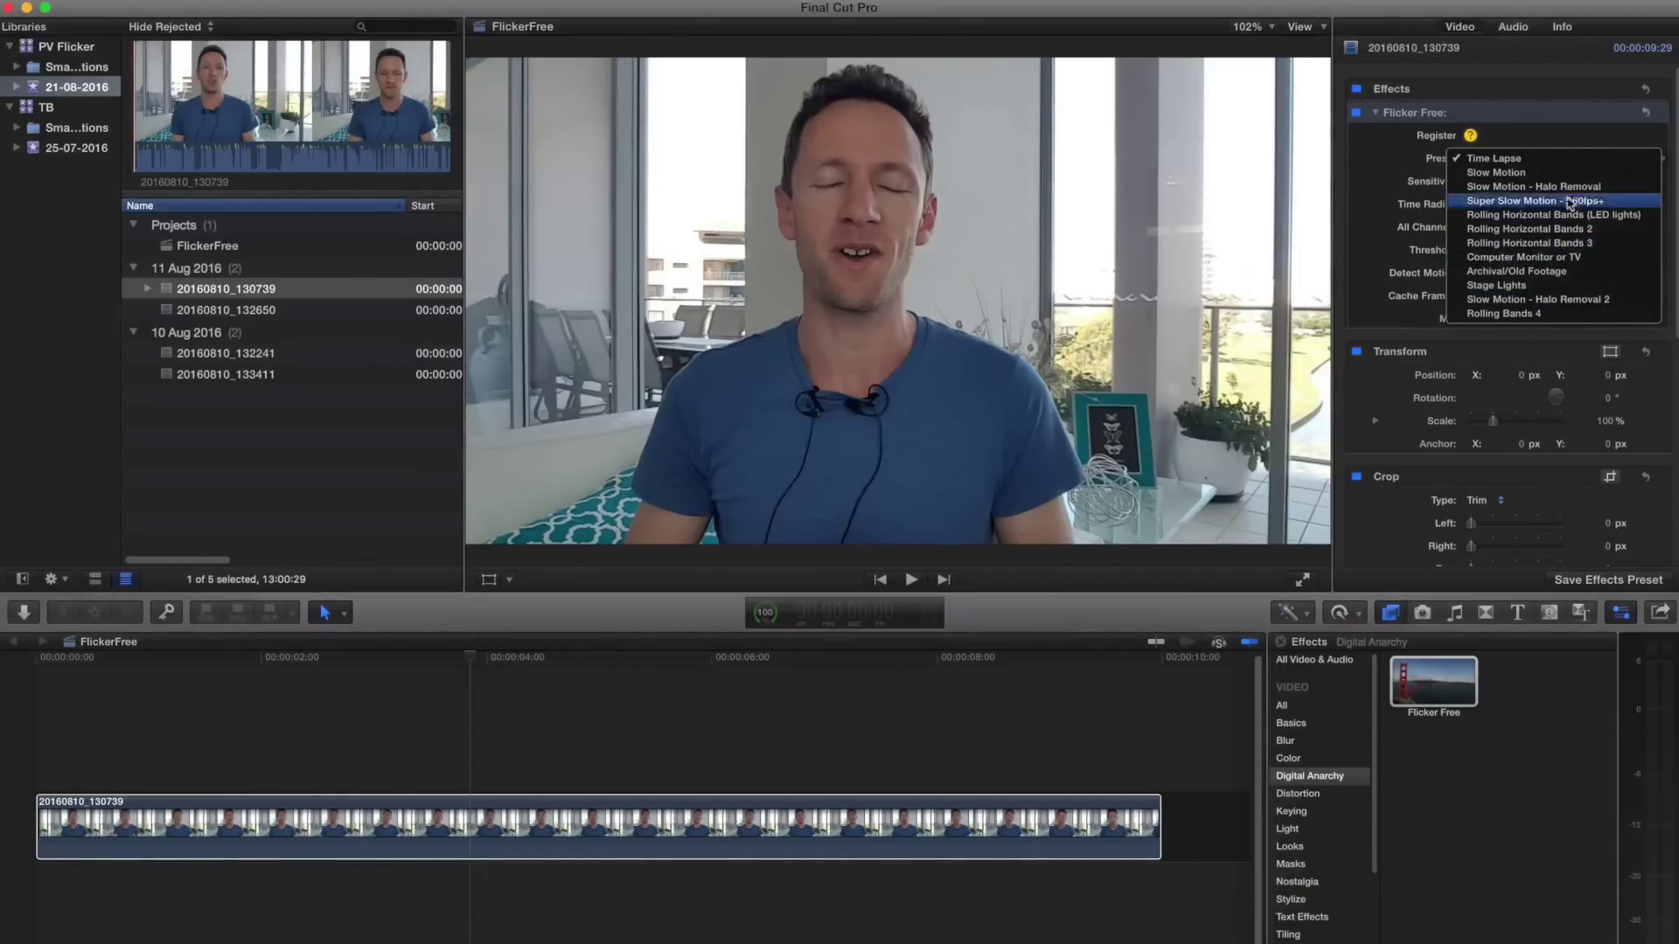
pyautogui.click(1346, 156)
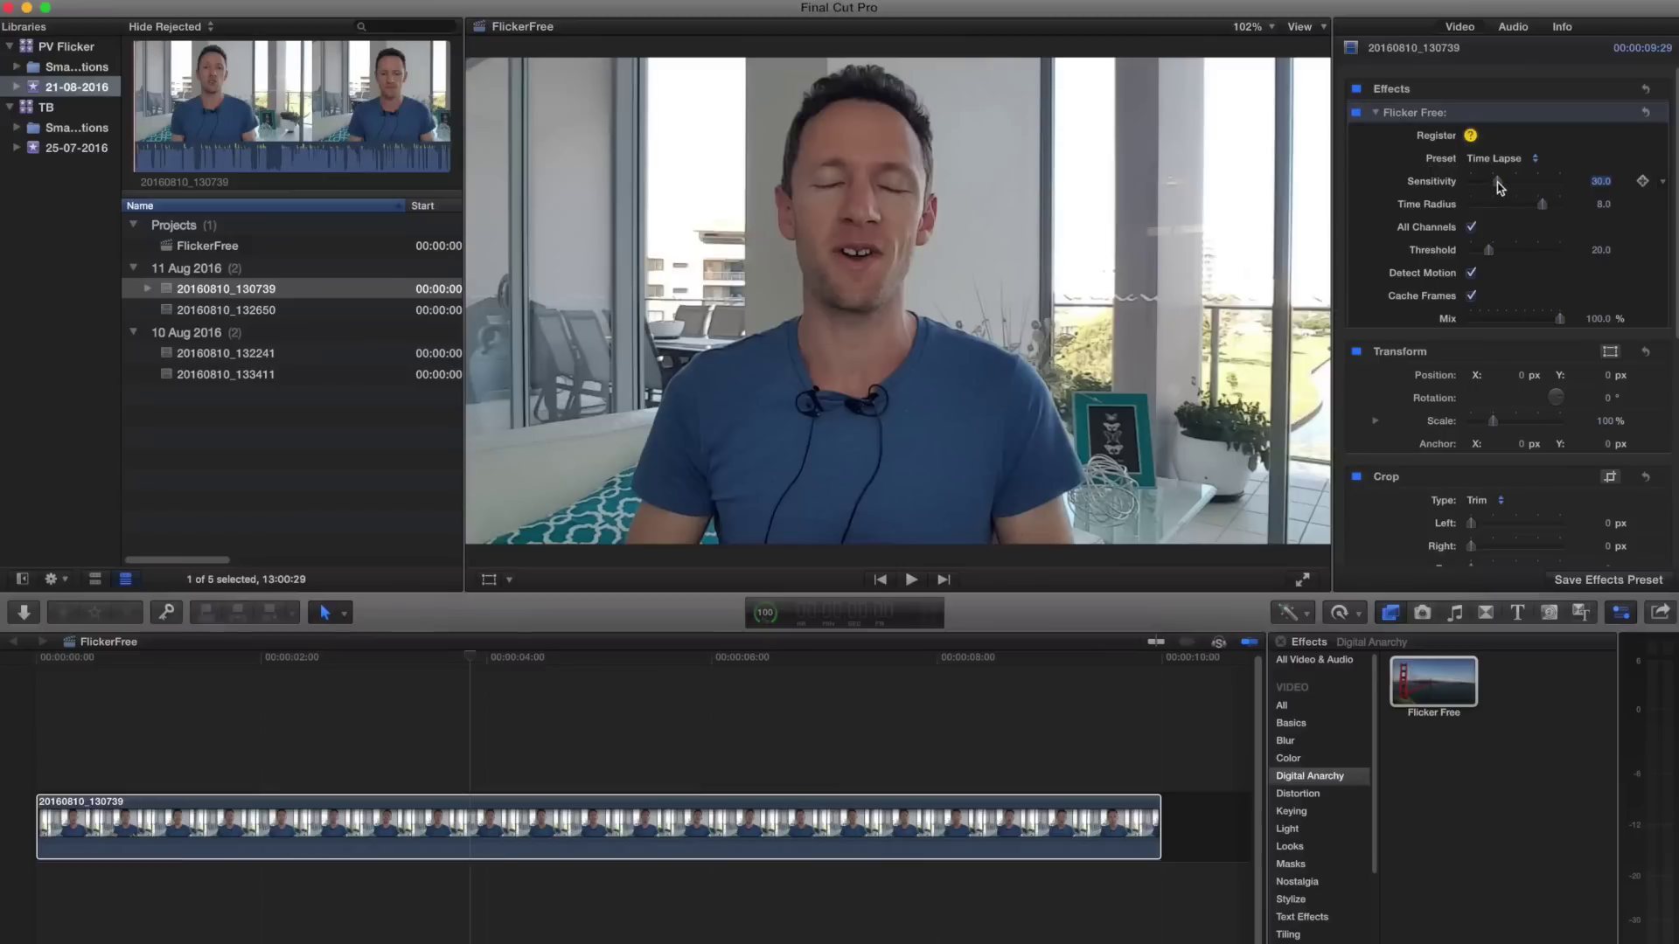
pyautogui.moveTo(1498, 181); pyautogui.dragTo(1492, 186)
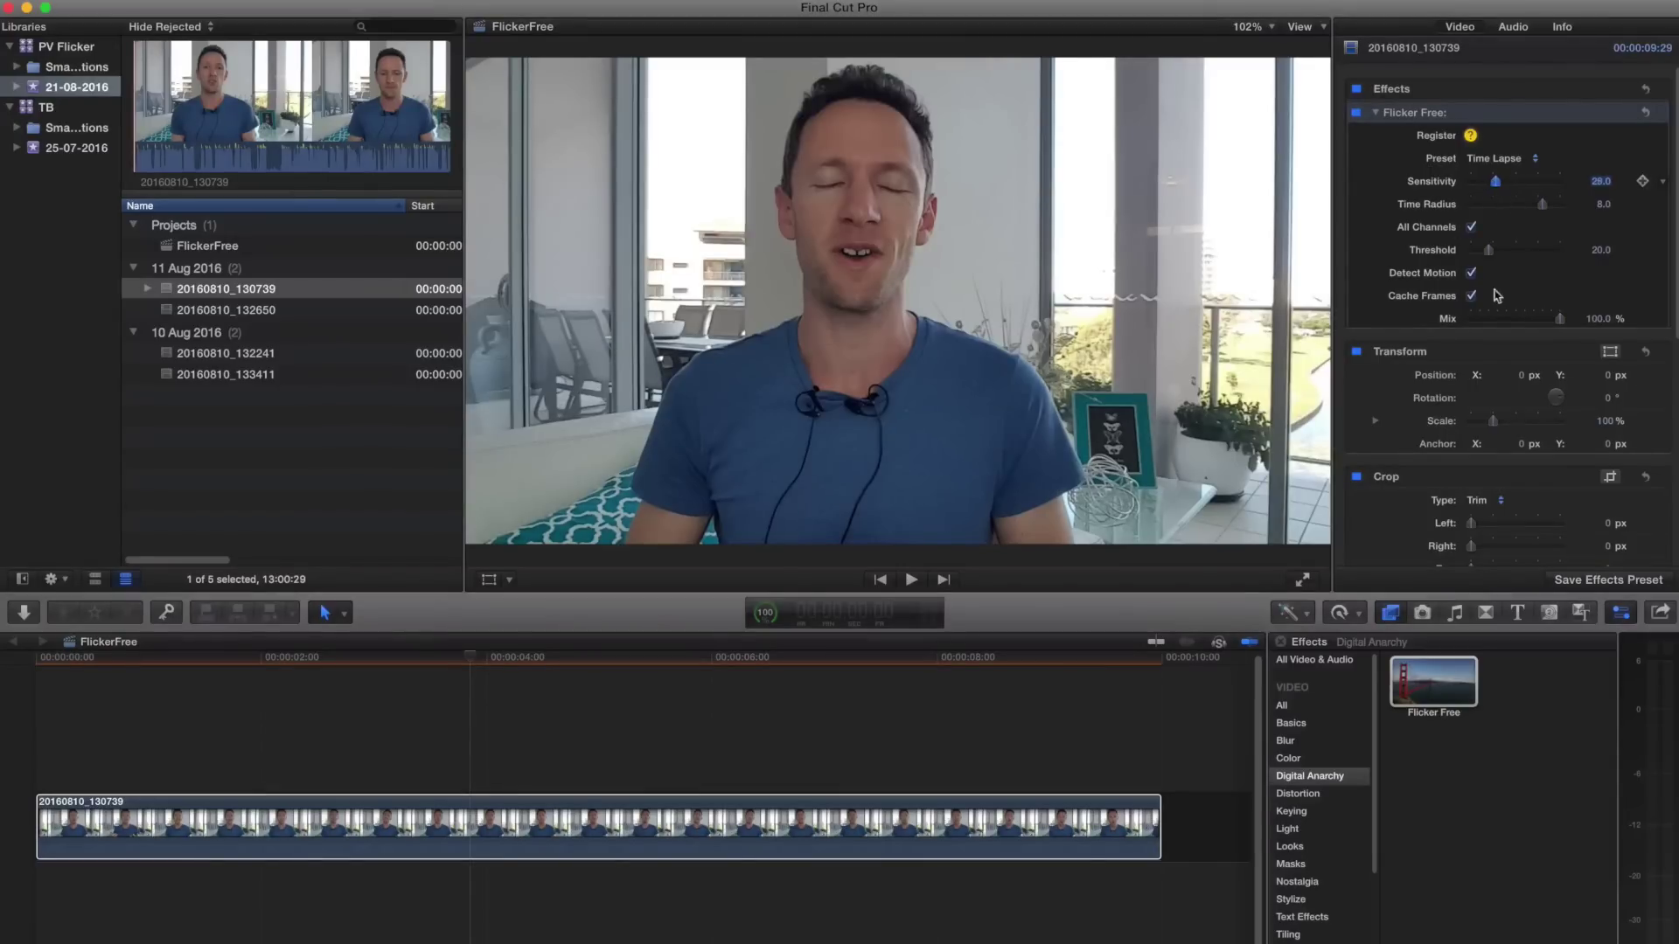